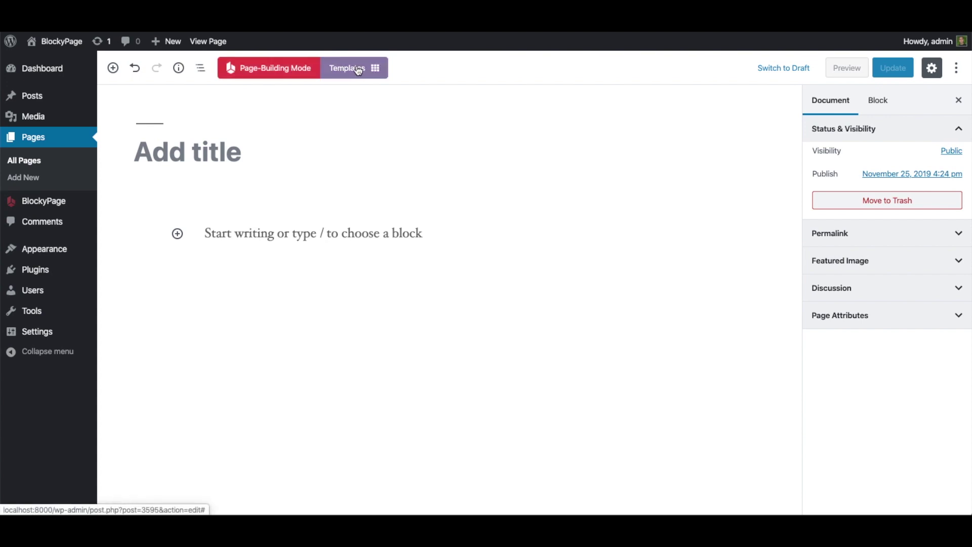
In the block inserter, collapse Most Used, browse the BlockyPage blocks, then collapse that category.
left_click(113, 71)
left_click(198, 147)
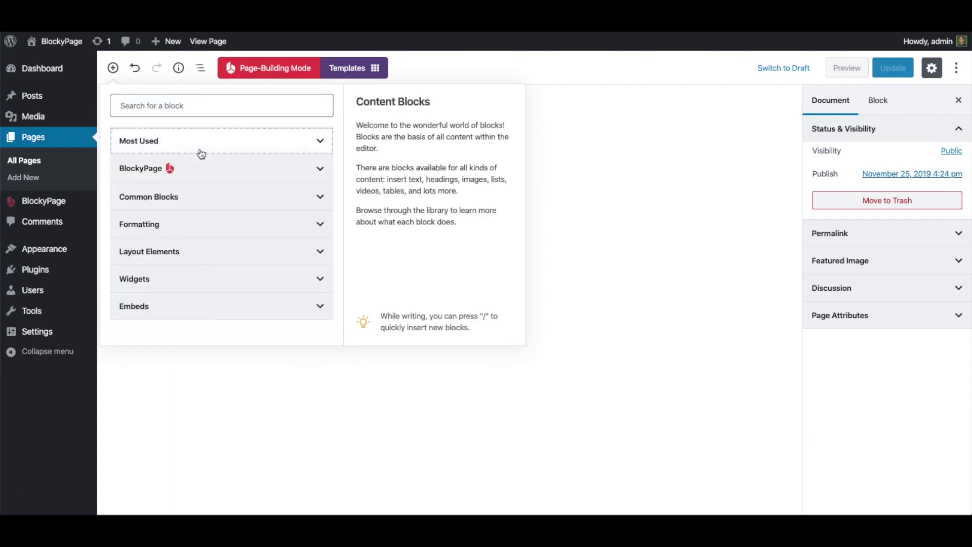
left_click(308, 175)
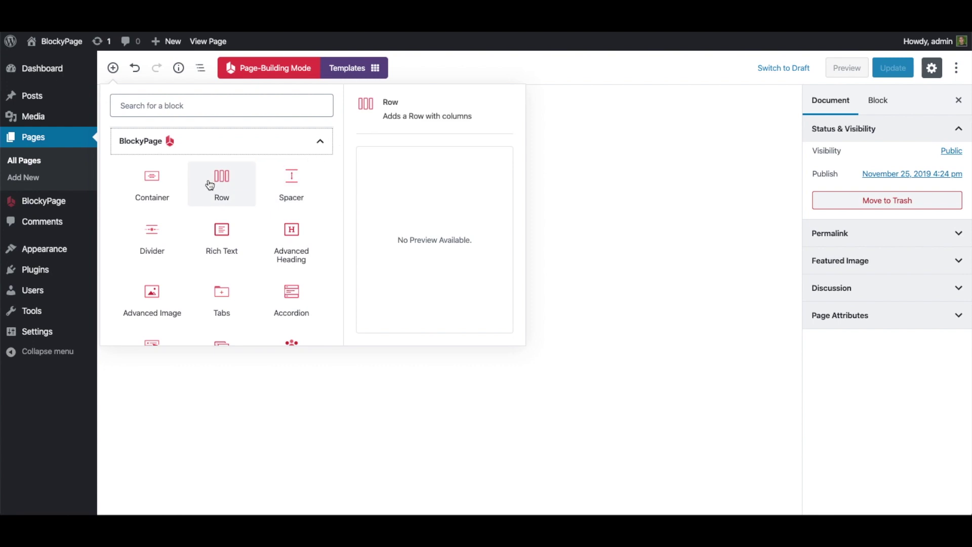
scroll(253, 245, "down", 2)
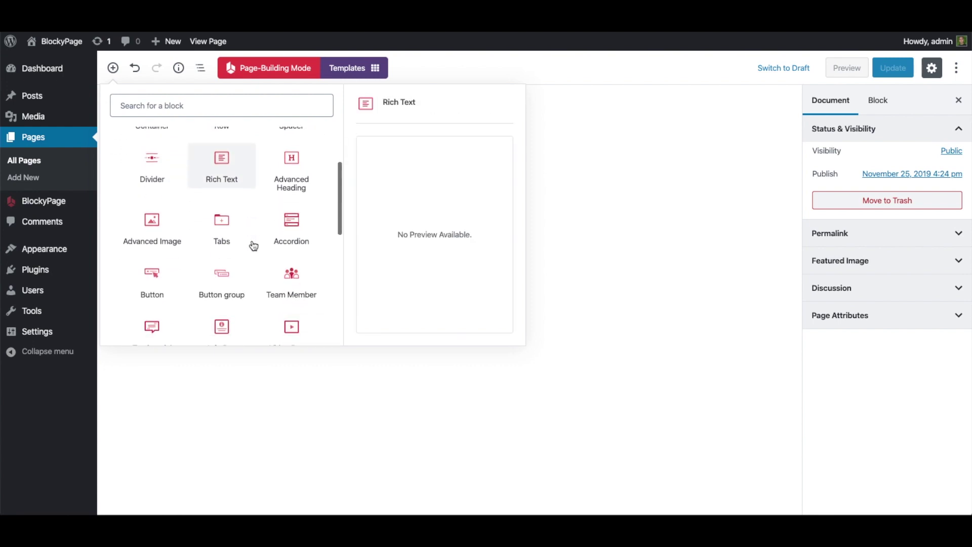
scroll(288, 226, "down", 4)
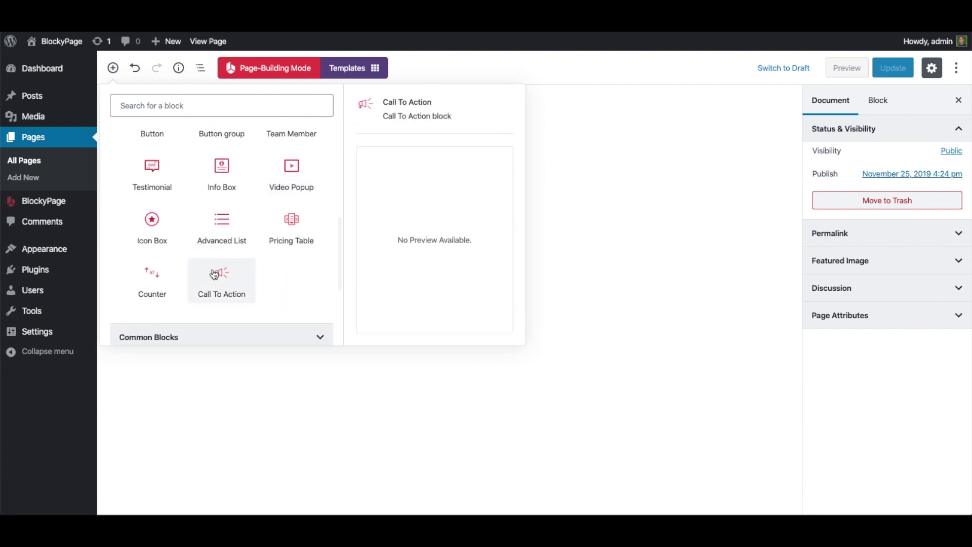
scroll(215, 274, "up", 4)
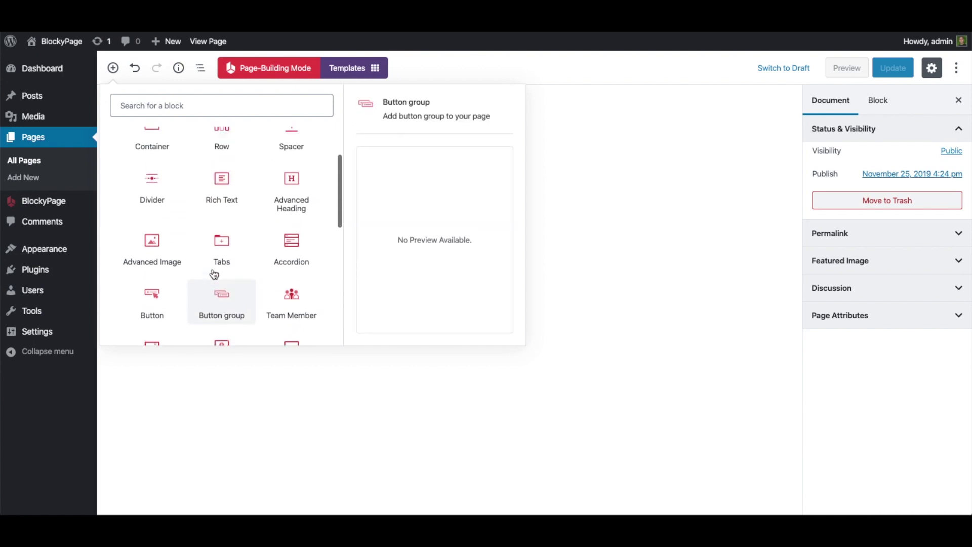
scroll(214, 273, "up", 3)
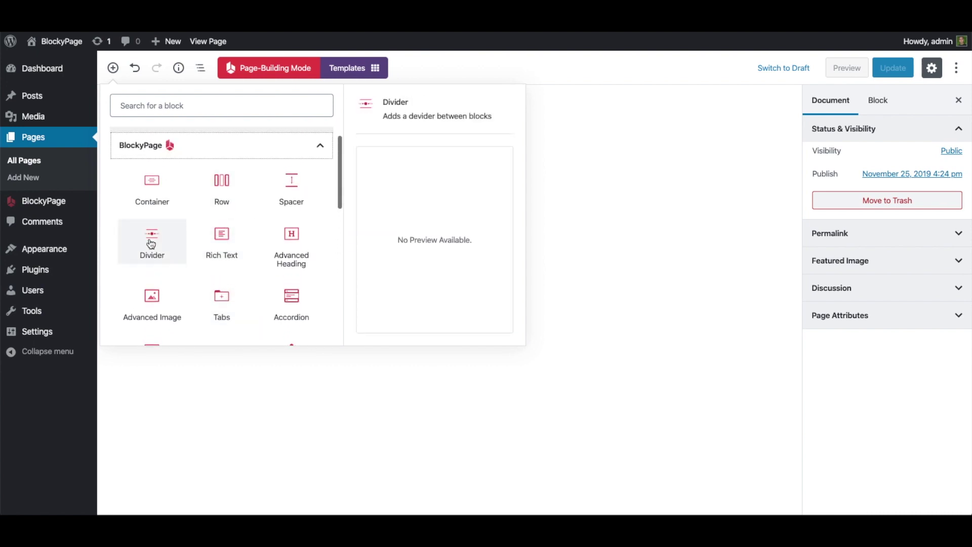
scroll(292, 256, "down", 2)
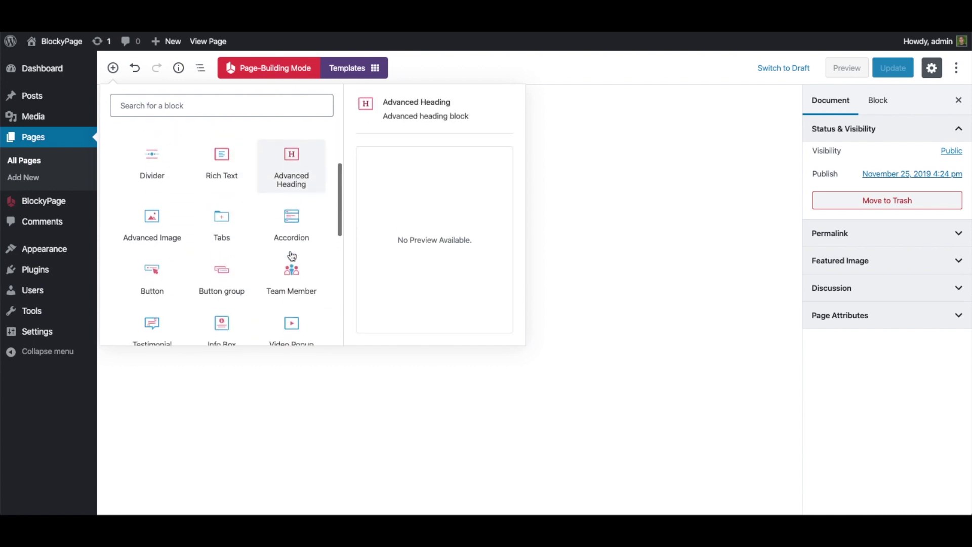
scroll(291, 255, "down", 3)
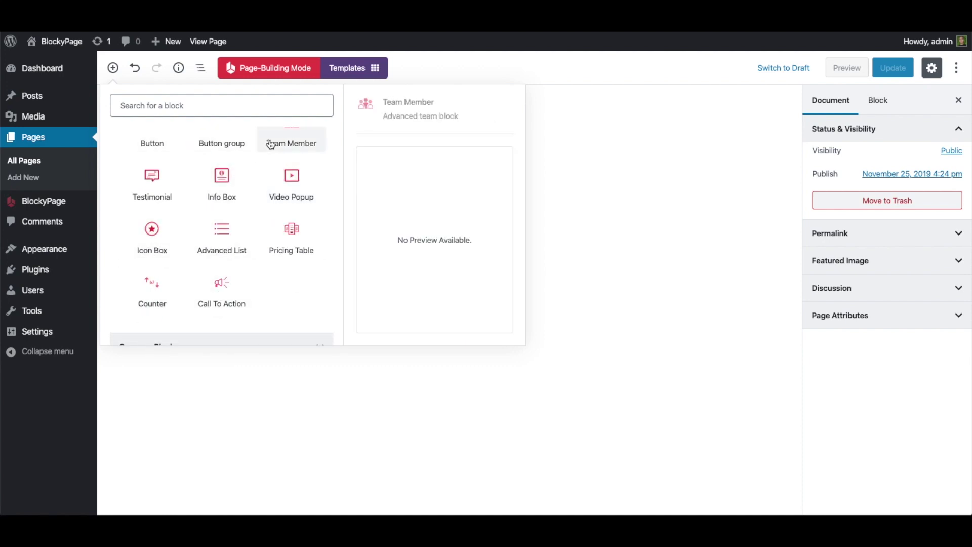
scroll(291, 150, "up", 5)
left_click(302, 172)
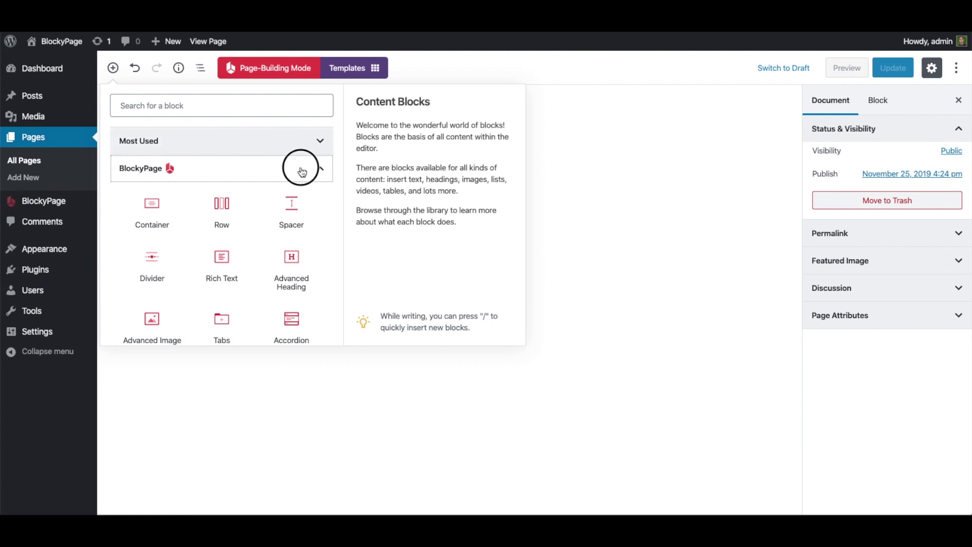
Bring up the BlockyPage Templates library and scroll through its Sections tab.
left_click(356, 74)
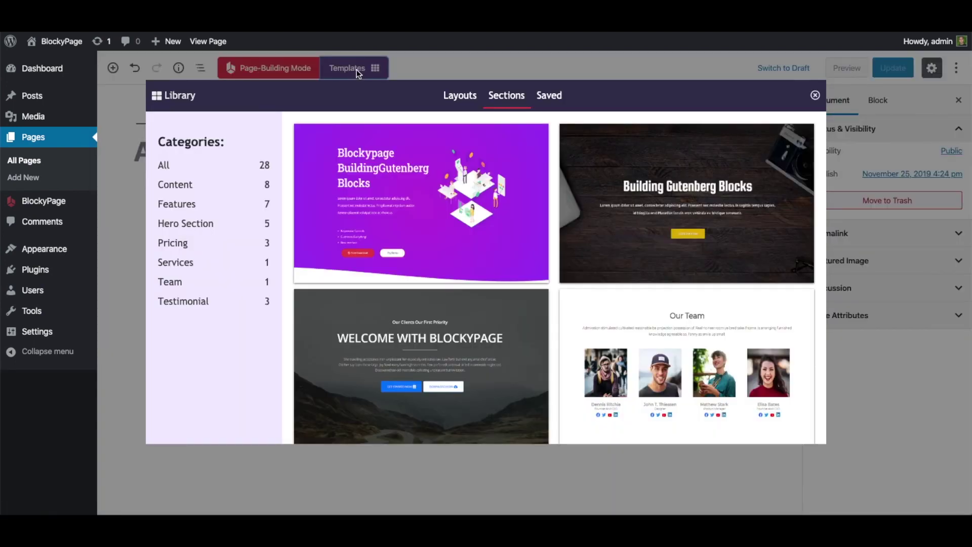
scroll(527, 172, "down", 3)
scroll(528, 172, "down", 8)
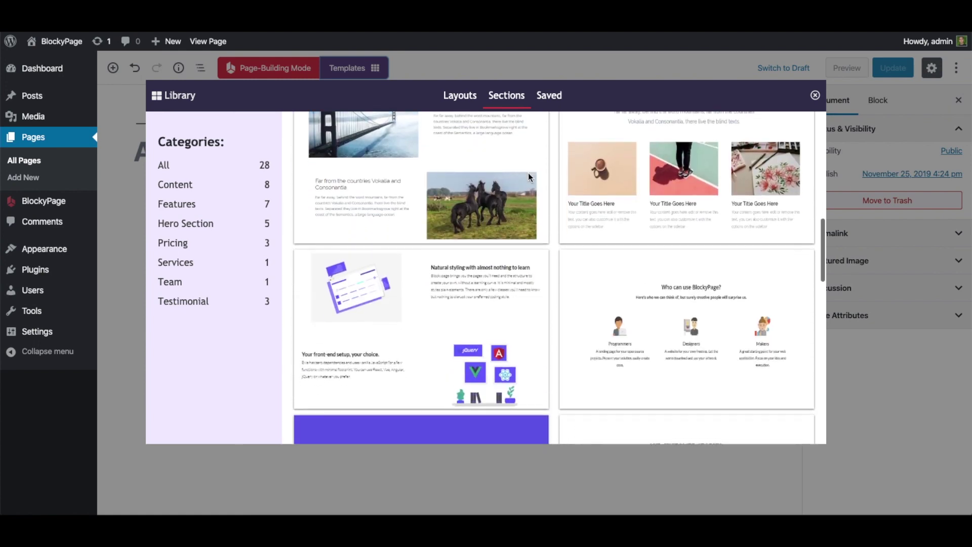
scroll(527, 172, "up", 3)
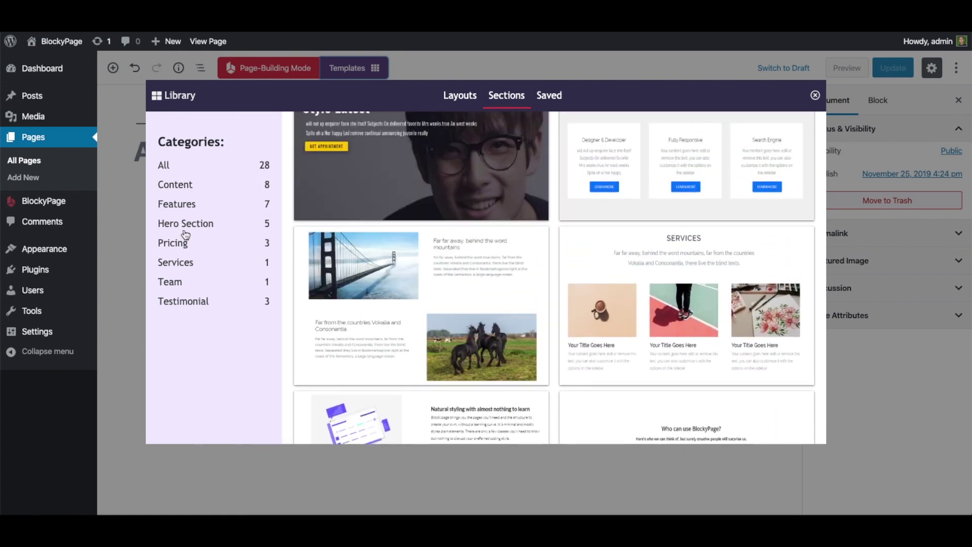
Filter sections by Content, Pricing and Testimonial, then show All and find 'Who can use BlockyPage?'.
left_click(181, 188)
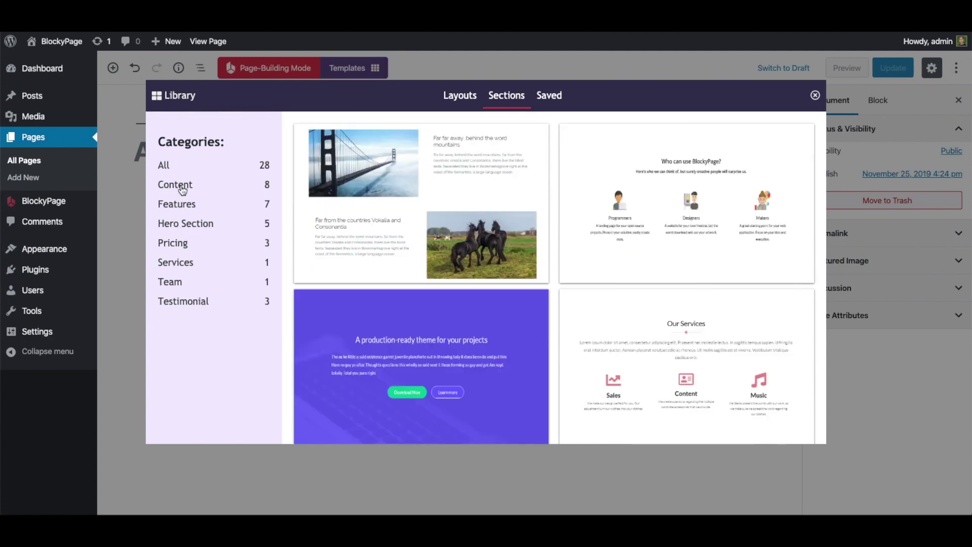
left_click(180, 246)
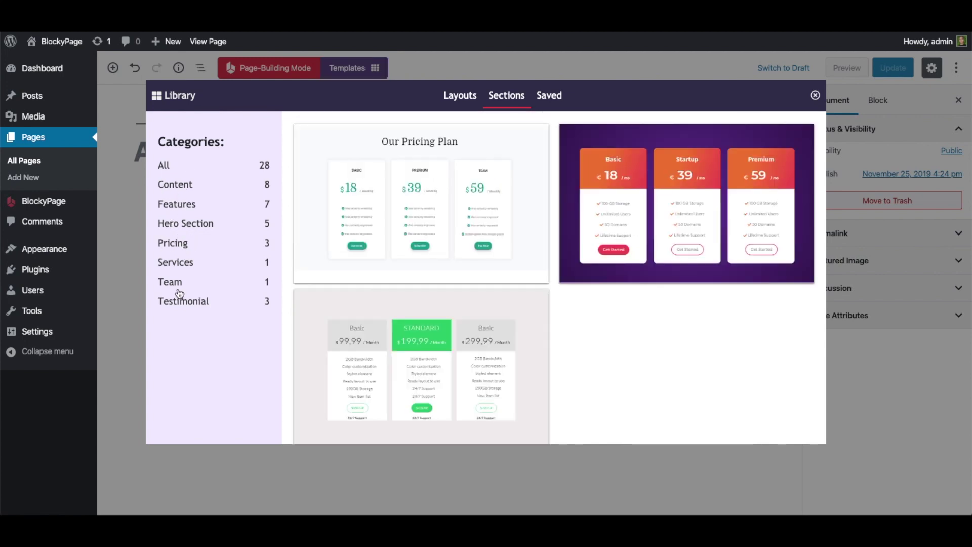
left_click(177, 300)
mouse_move(476, 211)
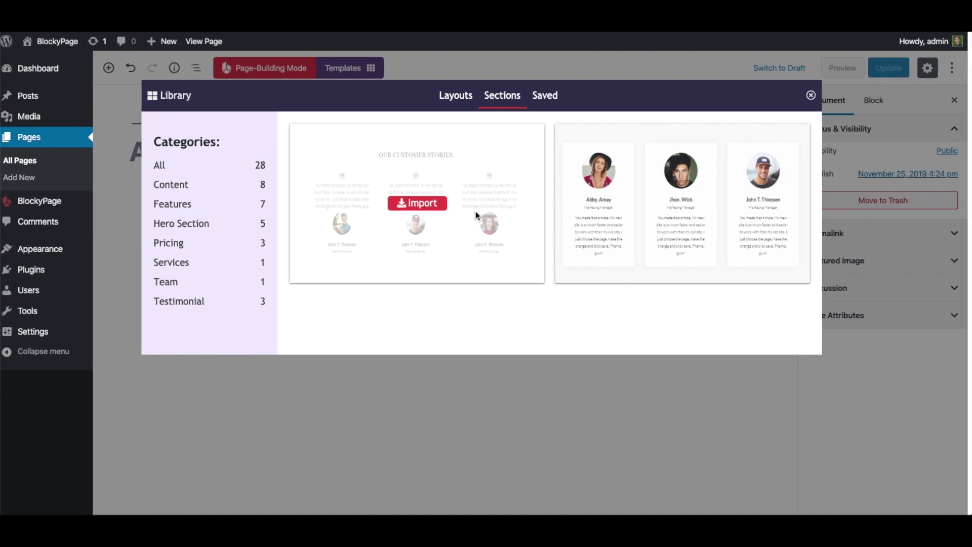
left_click(160, 166)
scroll(479, 191, "down", 3)
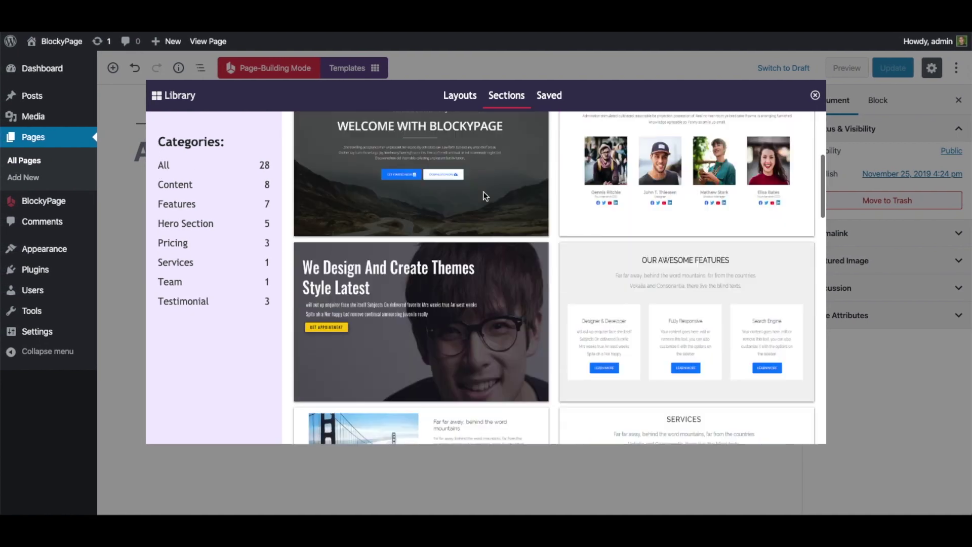
scroll(483, 191, "down", 10)
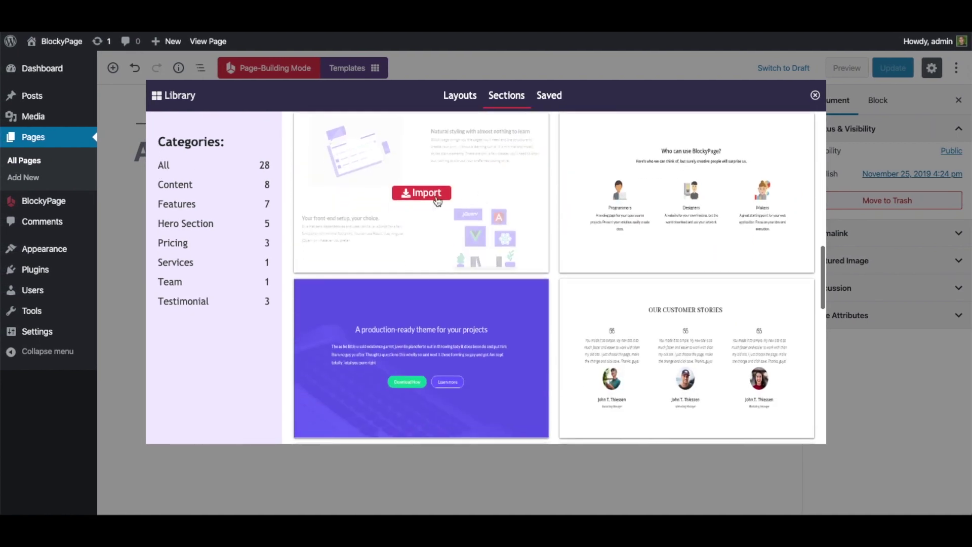
mouse_move(661, 328)
mouse_move(437, 350)
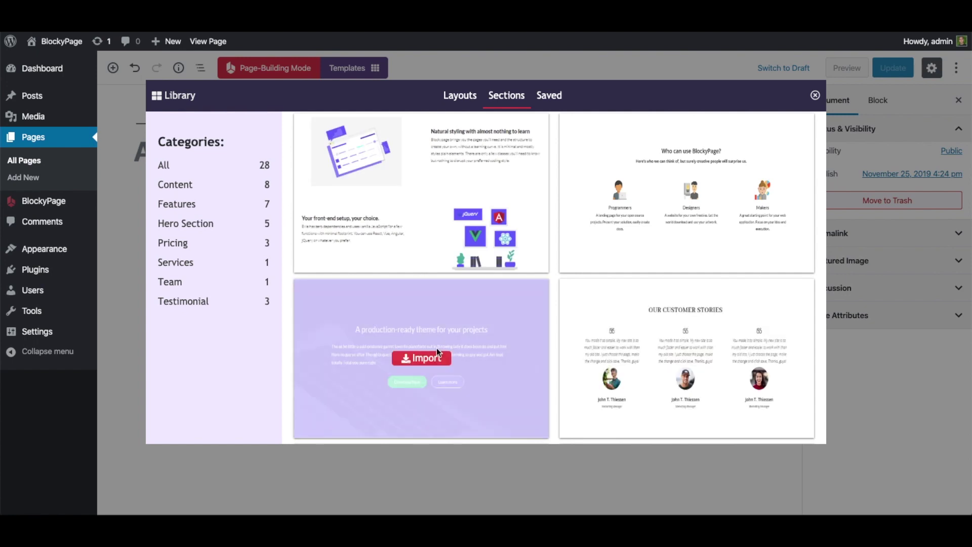
mouse_move(622, 218)
scroll(680, 201, "up", 2)
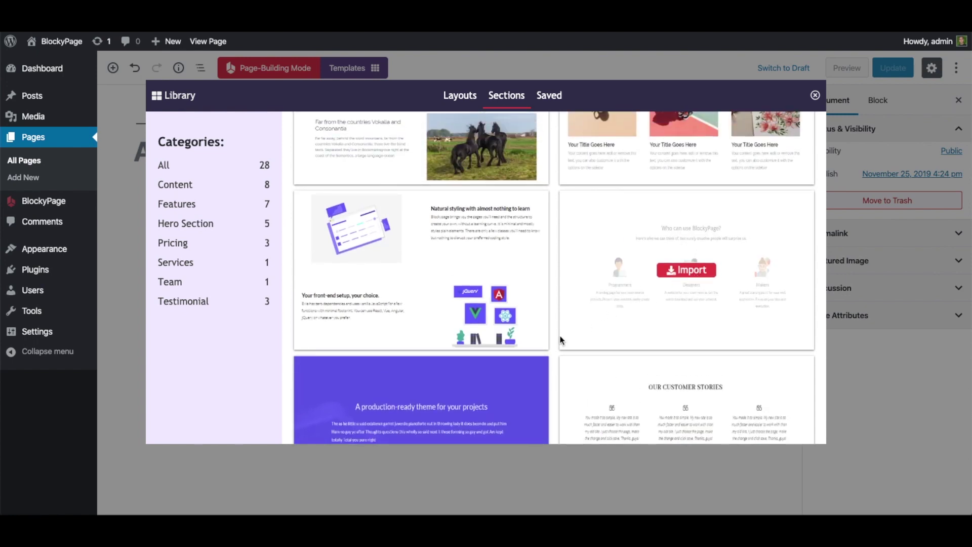
Import the 'Who can use BlockyPage?' section and save the page with Update.
left_click(681, 278)
scroll(564, 242, "up", 1)
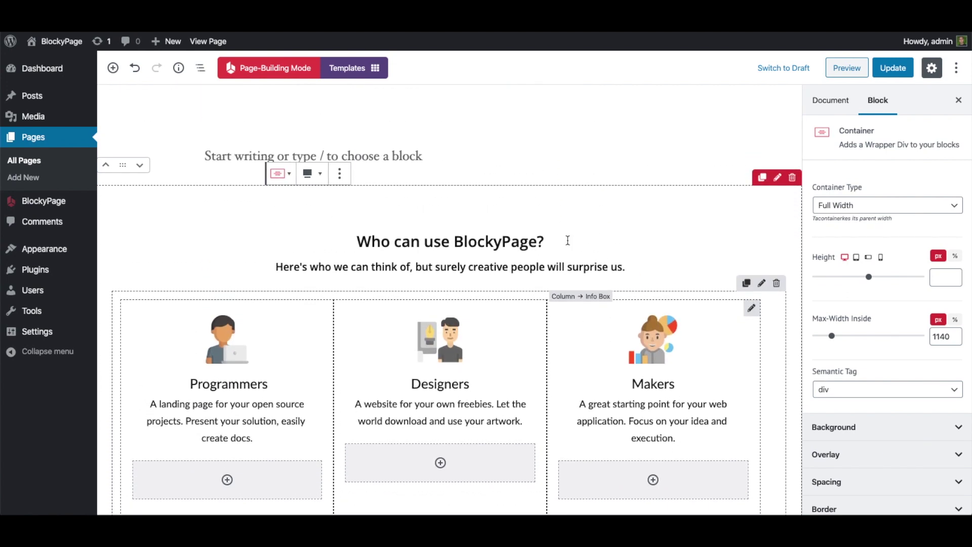
left_click(892, 68)
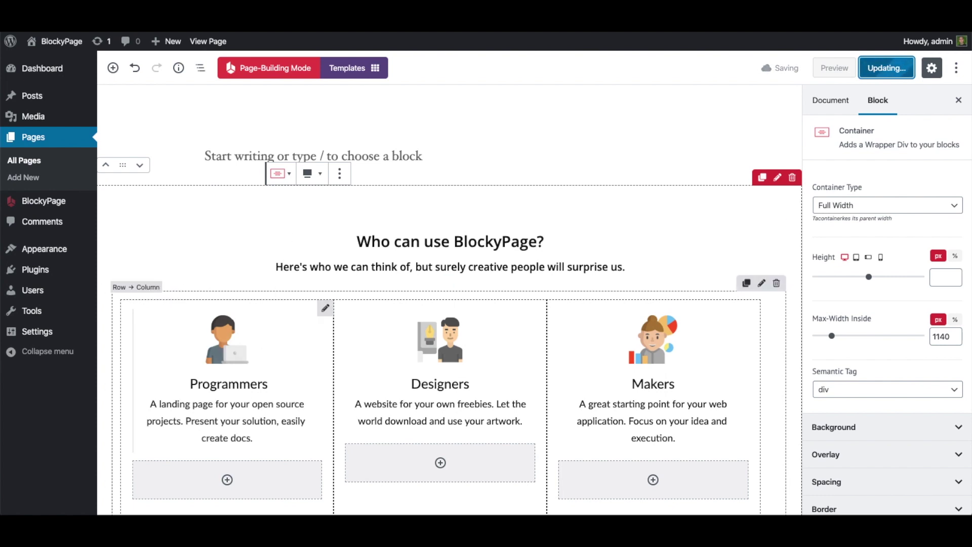
View the saved page live and scroll through the new section.
left_click(212, 489)
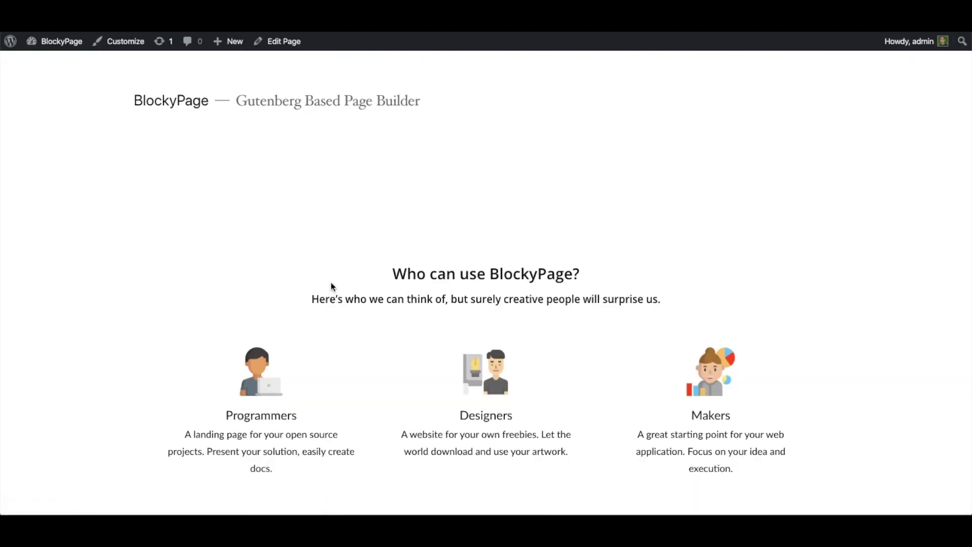
scroll(331, 284, "down", 3)
scroll(332, 286, "up", 1)
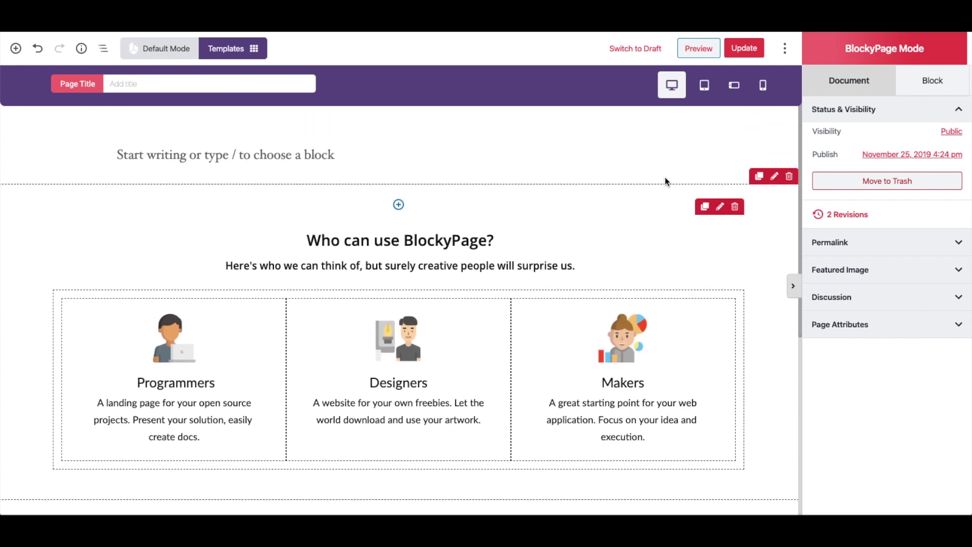
Select the empty paragraph above the section and toggle the settings sidebar off and back on.
left_click(217, 159)
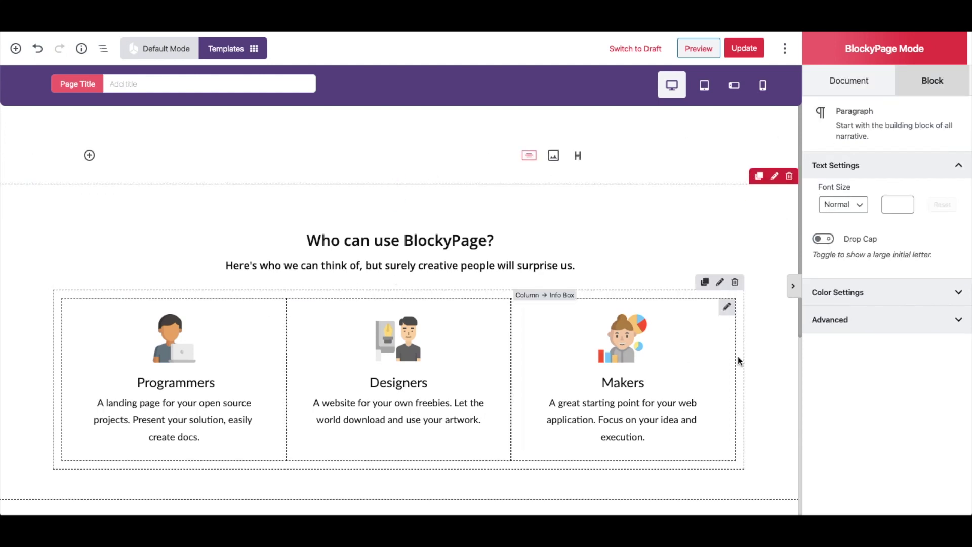
left_click(792, 285)
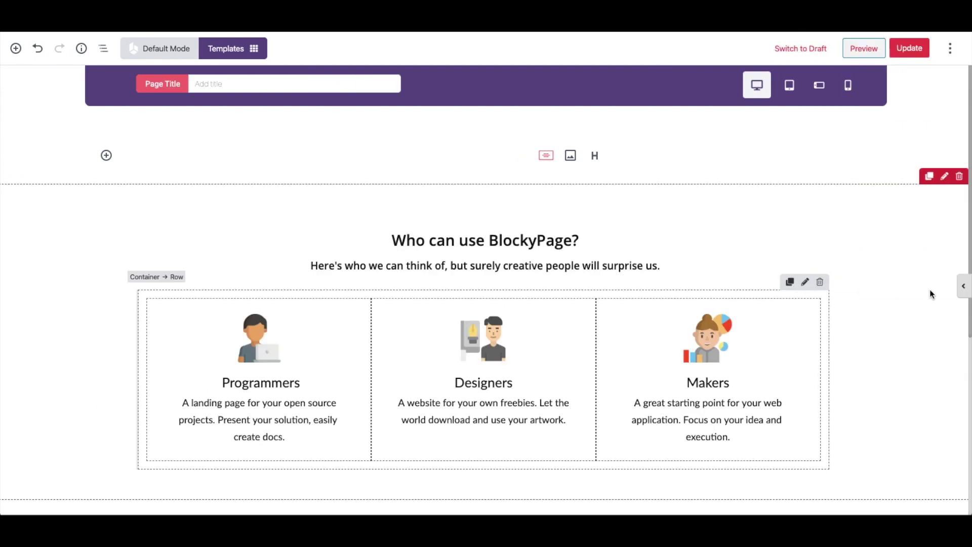
left_click(965, 284)
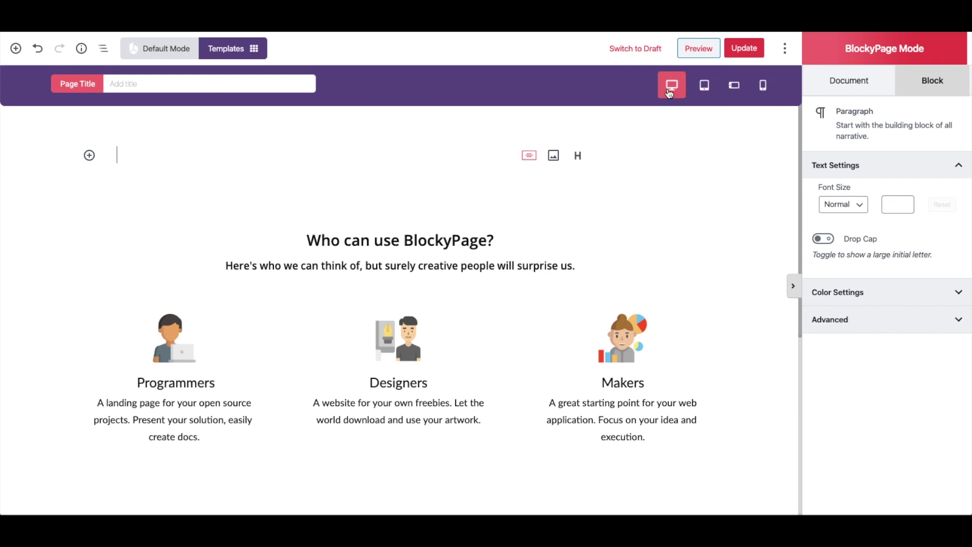
Preview the page at tablet, landscape tablet and phone widths, then return to desktop.
left_click(708, 91)
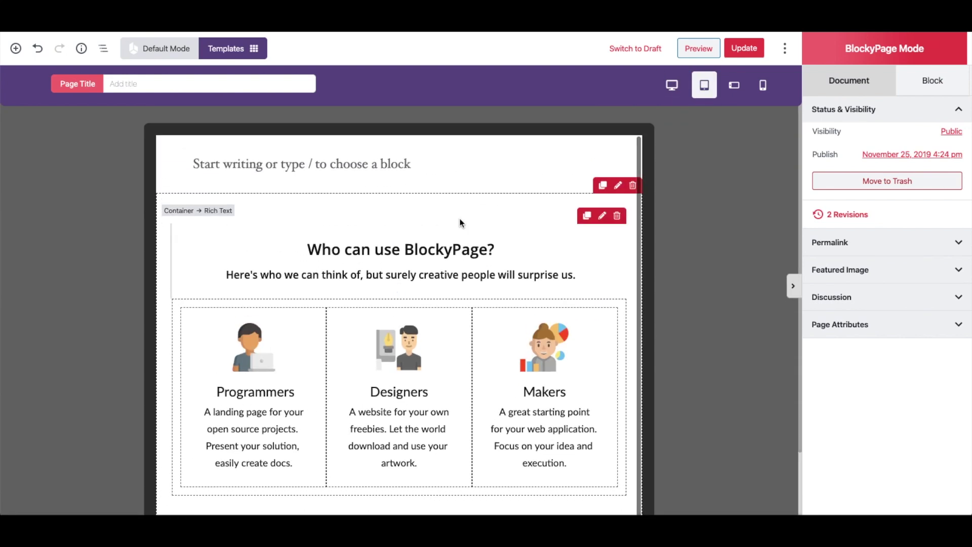
left_click(734, 85)
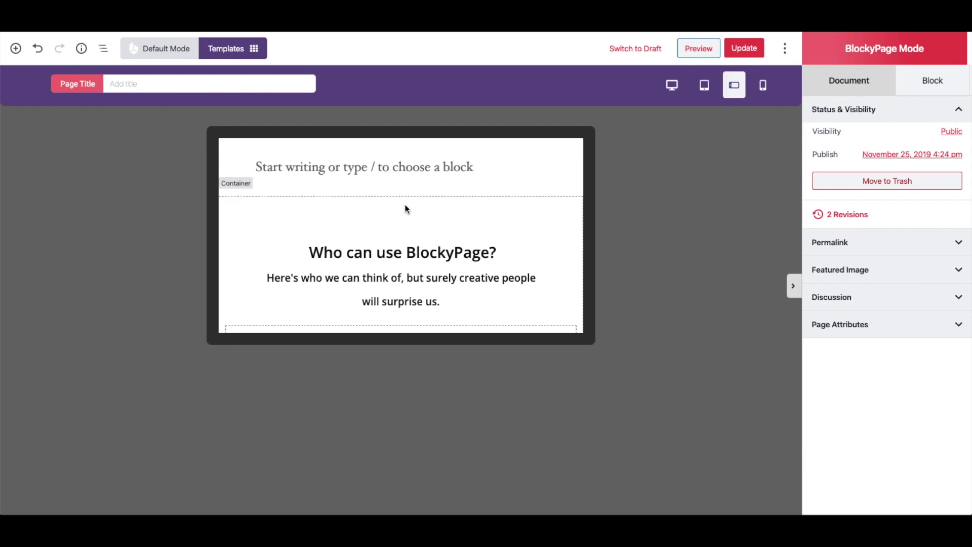
scroll(406, 209, "down", 10)
scroll(407, 209, "up", 5)
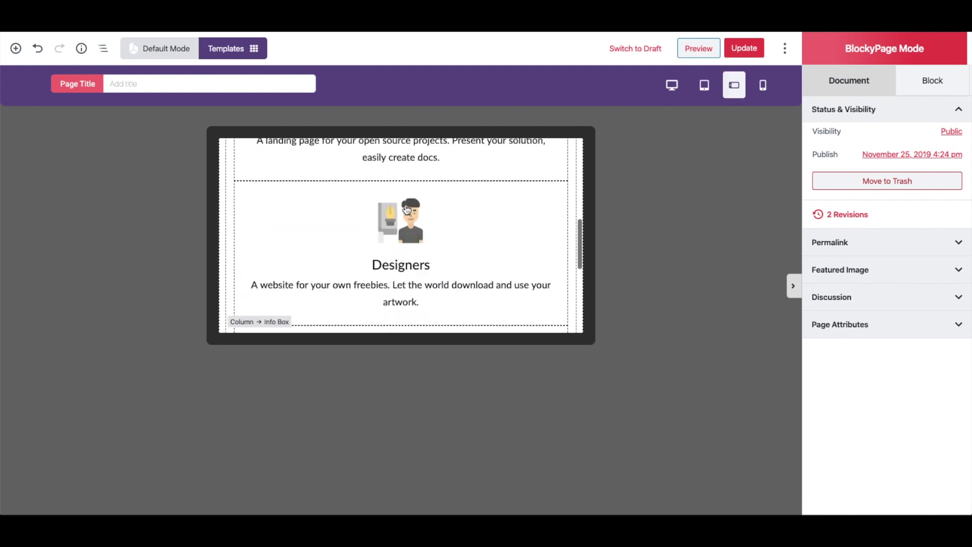
scroll(407, 209, "up", 5)
left_click(762, 85)
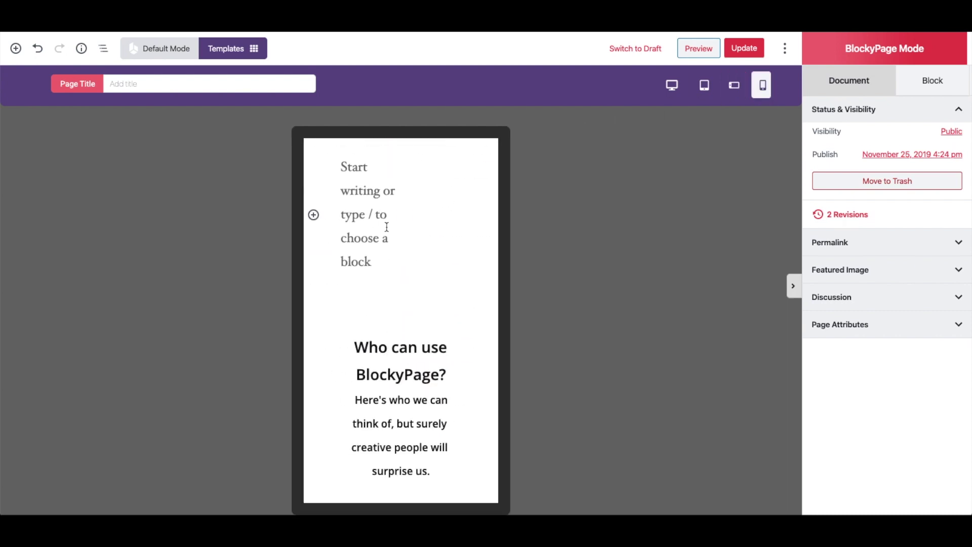
scroll(386, 226, "down", 10)
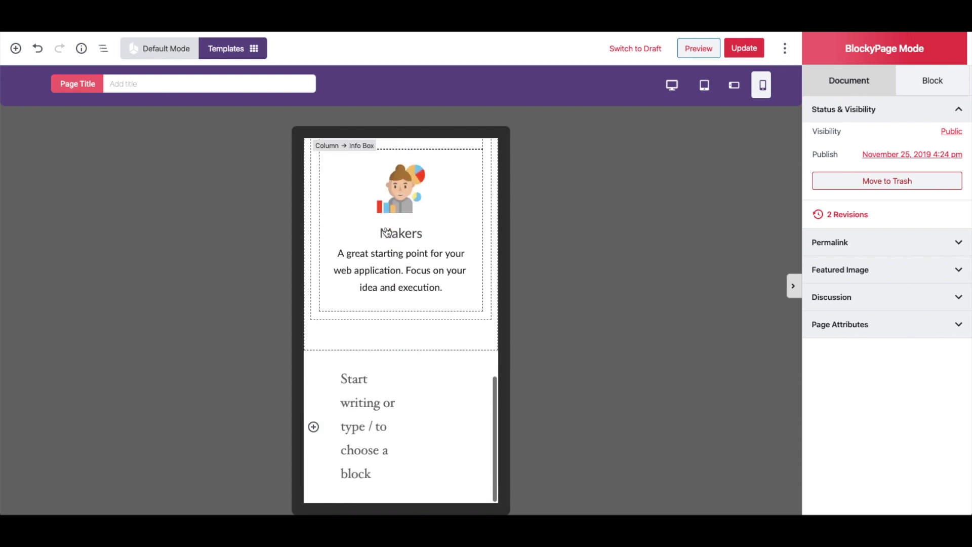
scroll(387, 232, "up", 10)
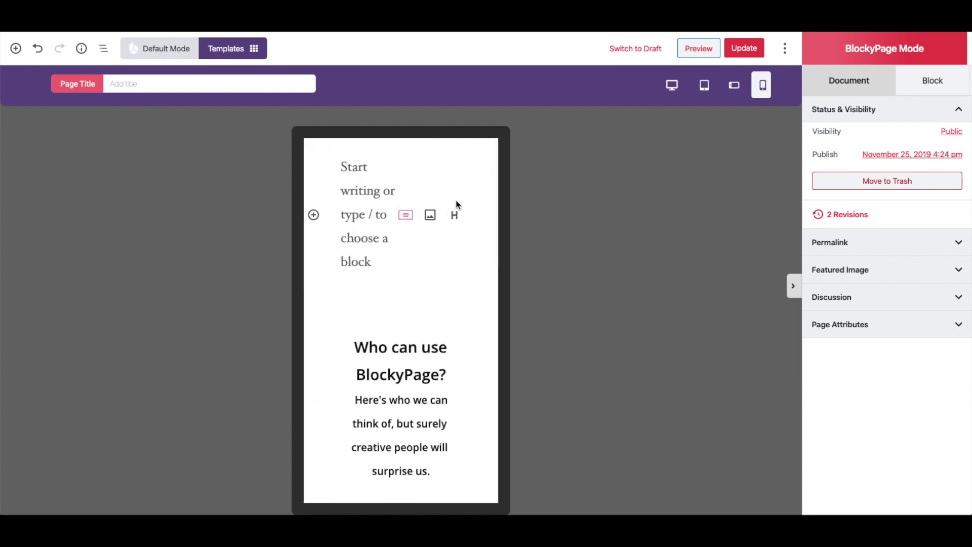
left_click(672, 85)
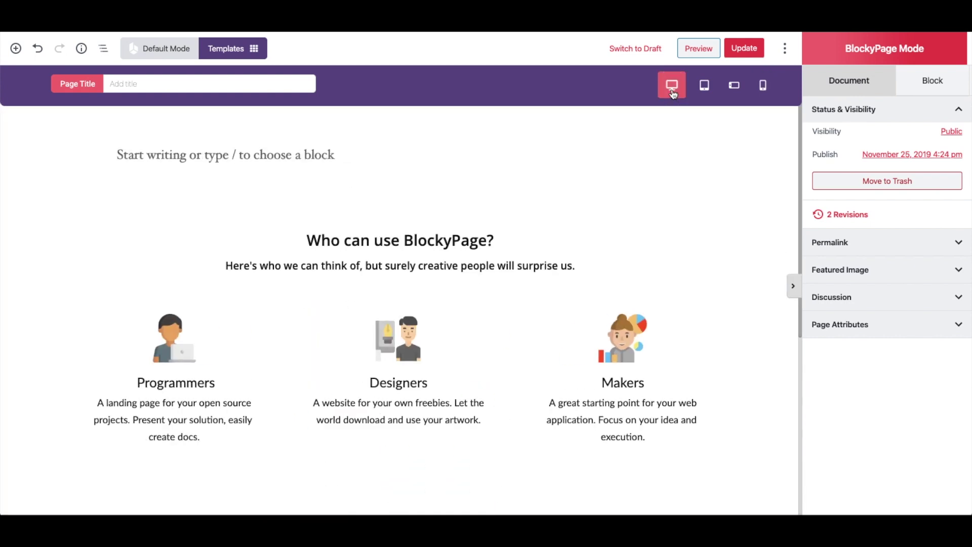
Delete the empty block at the top of the page and save with Update.
left_click(296, 159)
key("BackSpace")
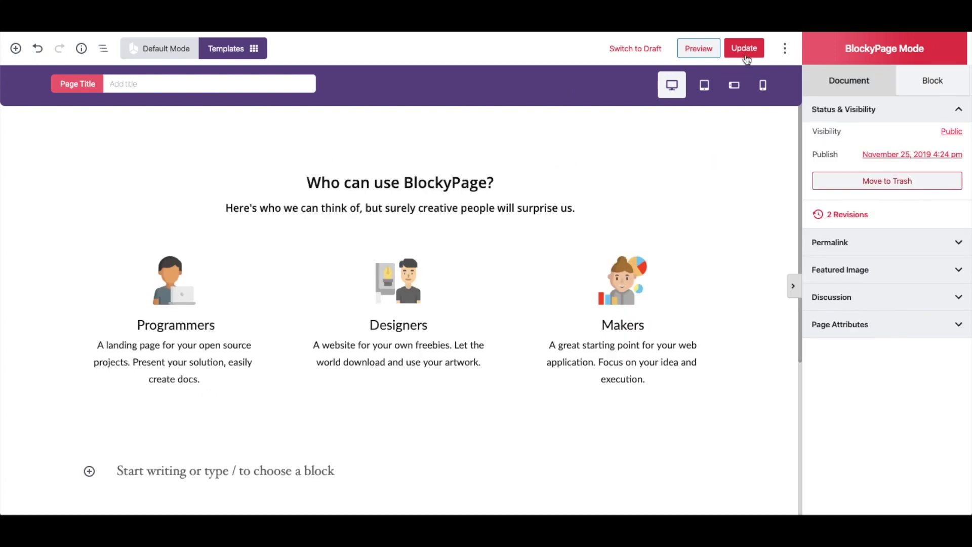
left_click(744, 54)
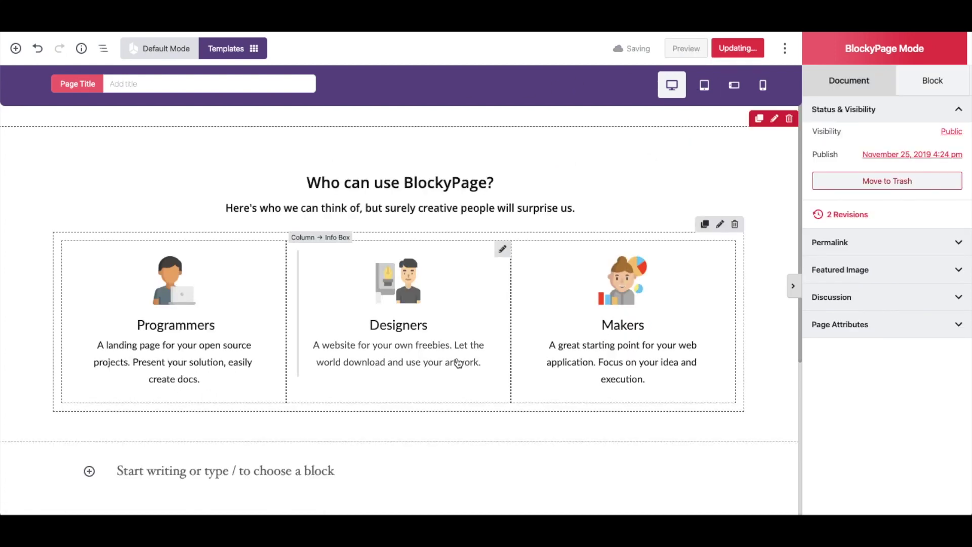
left_click(458, 362)
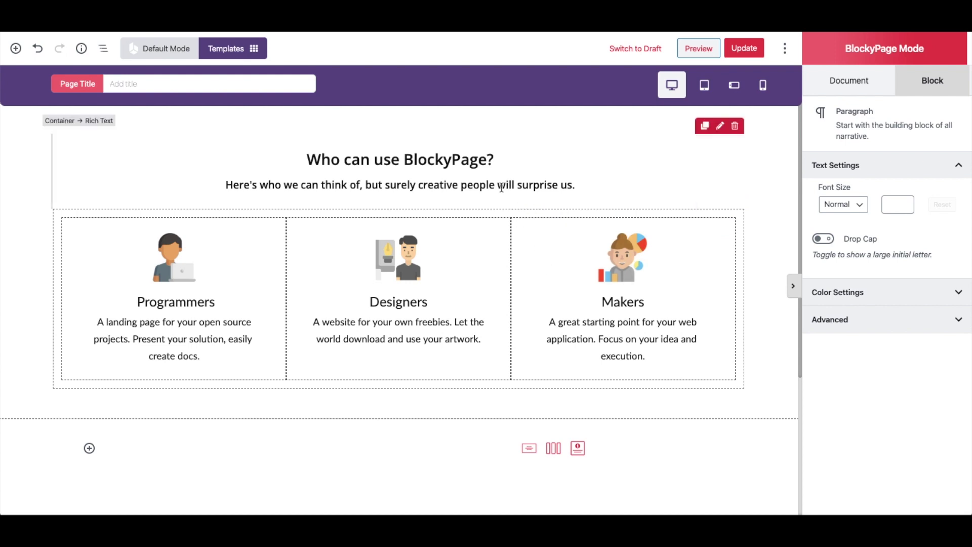
left_click(503, 162)
left_click(769, 130)
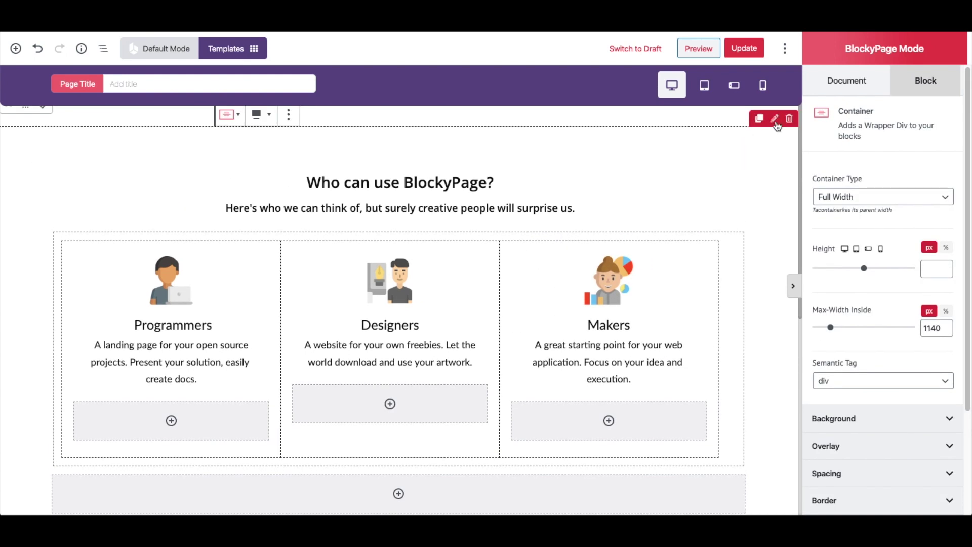
double_click(844, 112)
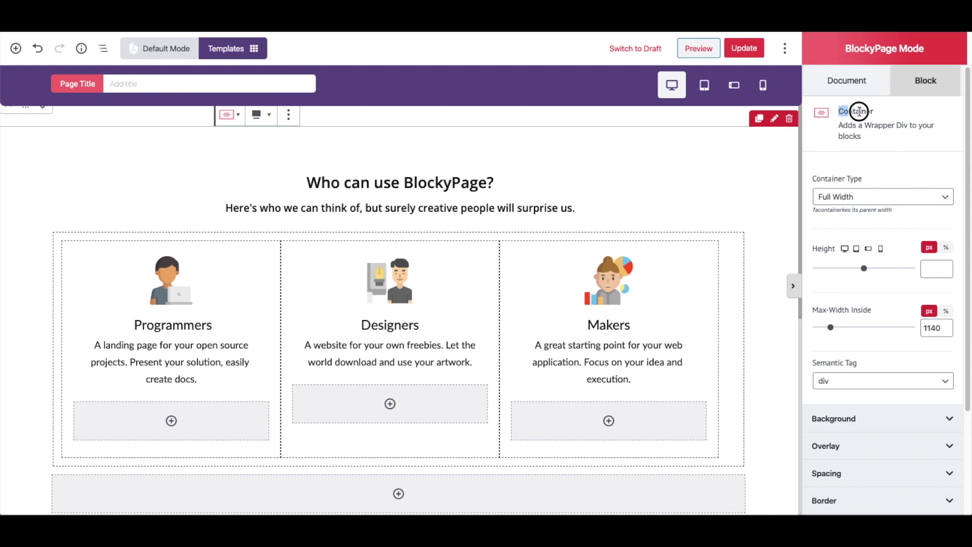
left_click(597, 184)
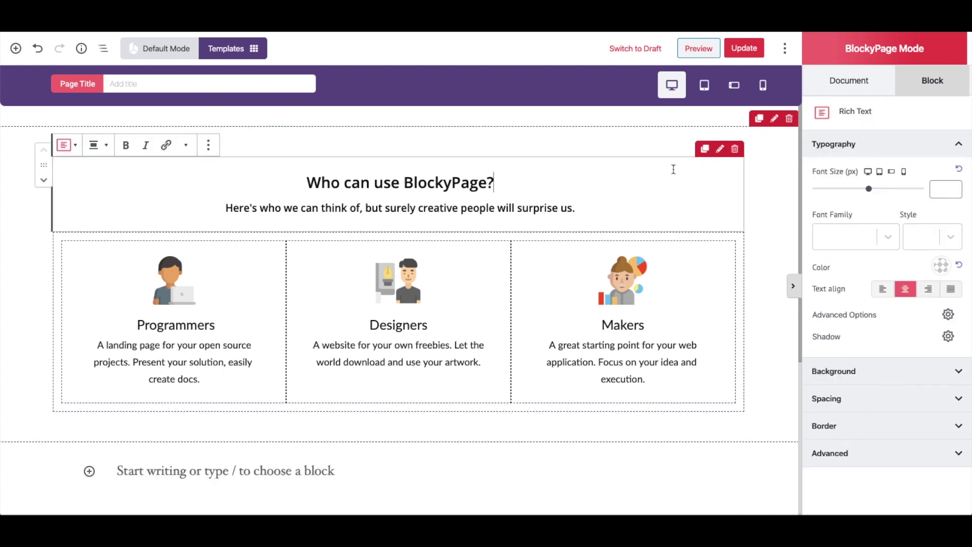
left_click_drag(841, 111, 883, 109)
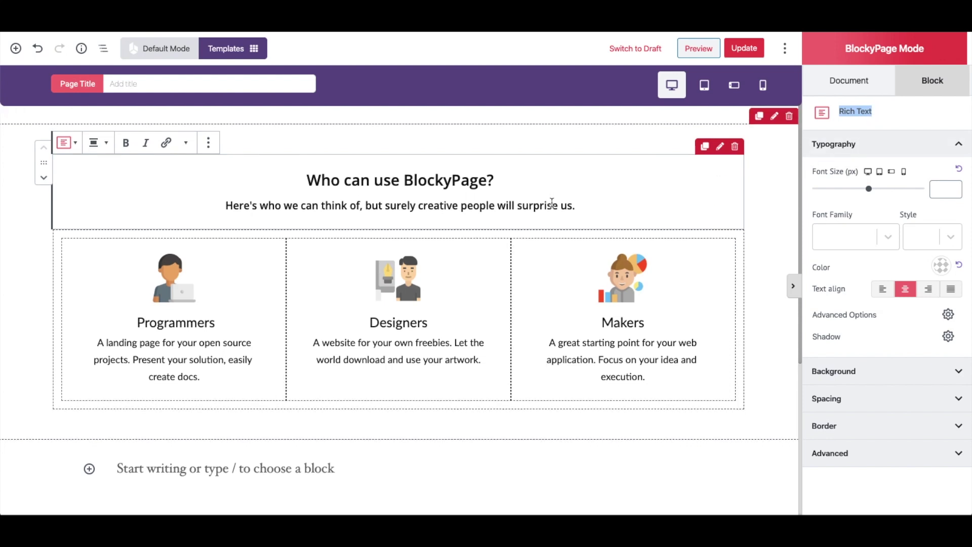
left_click(711, 226)
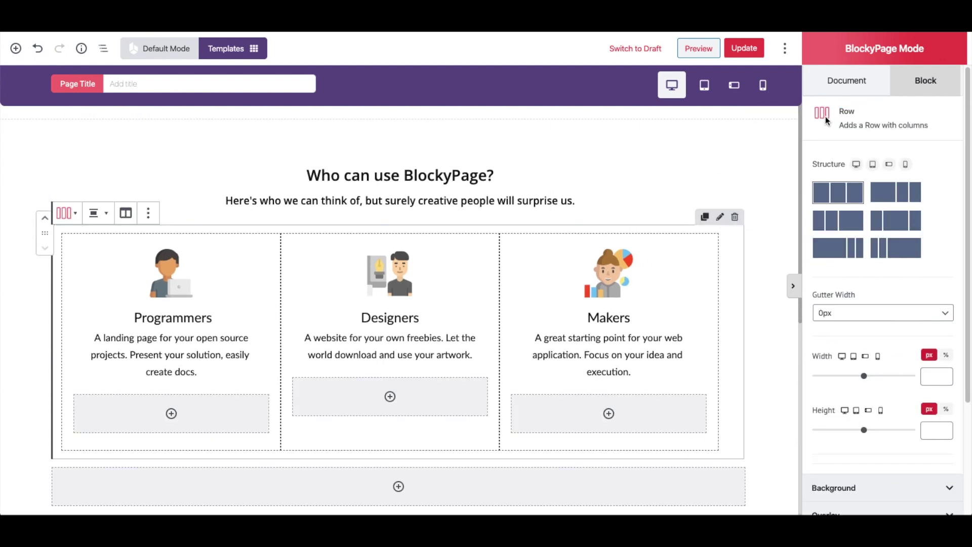
left_click_drag(839, 112, 914, 136)
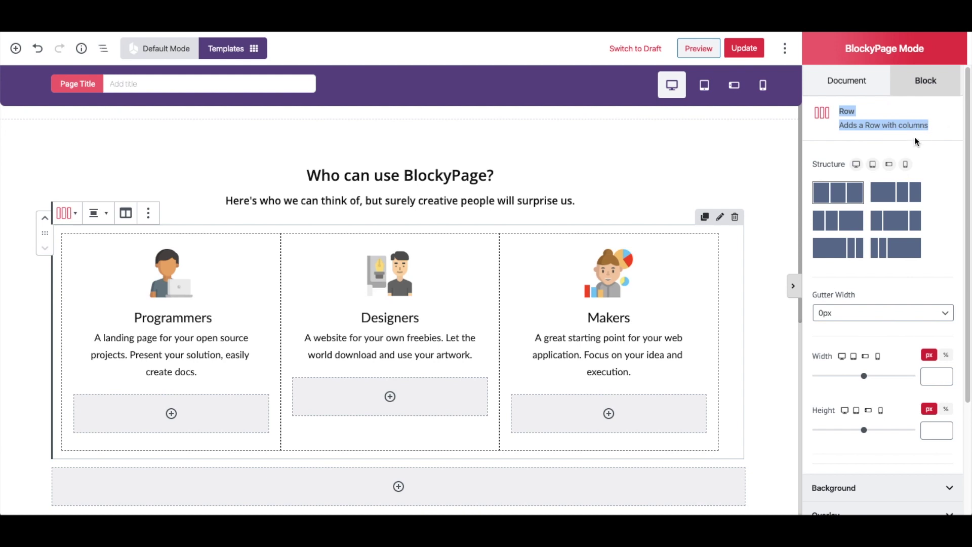
left_click(882, 150)
left_click(709, 241)
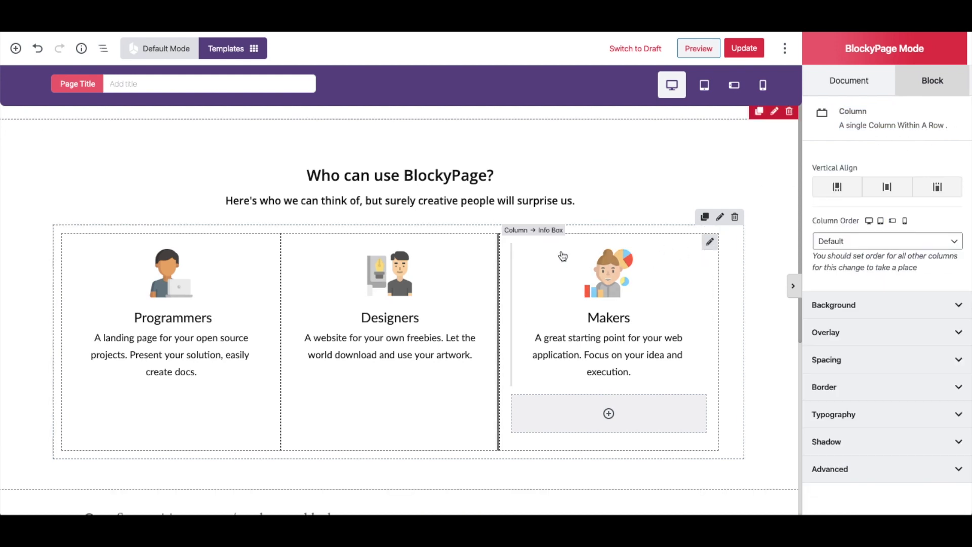
left_click(514, 304)
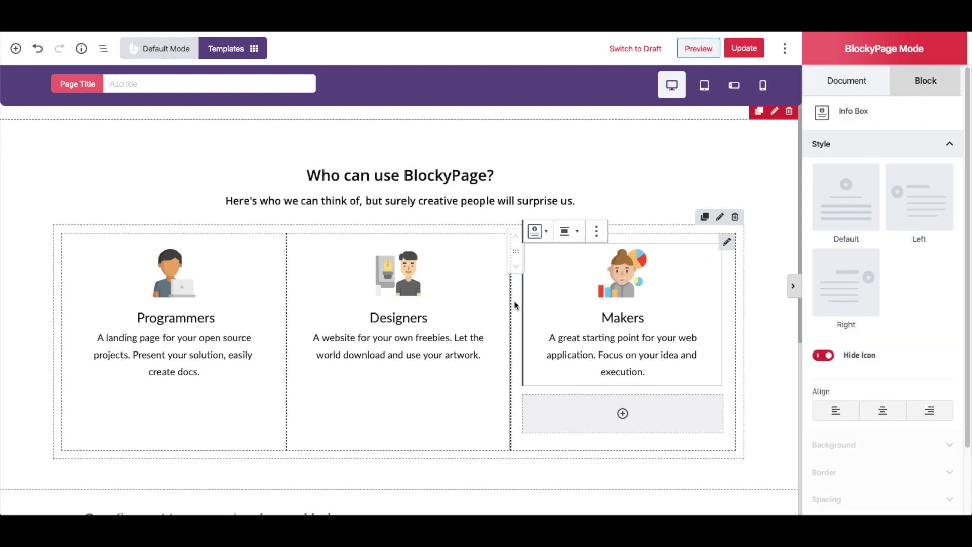
left_click(299, 297)
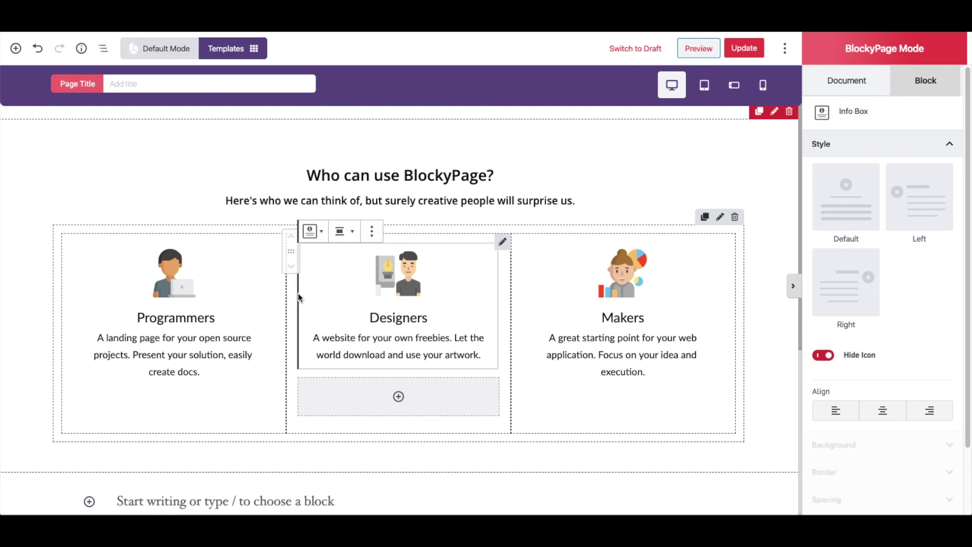
left_click(75, 310)
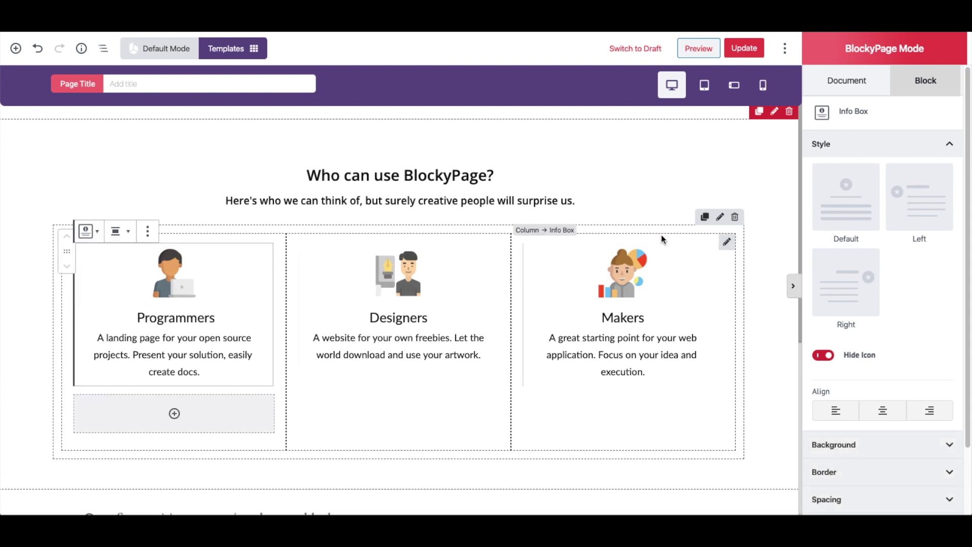
left_click(719, 216)
scroll(508, 183, "down", 1)
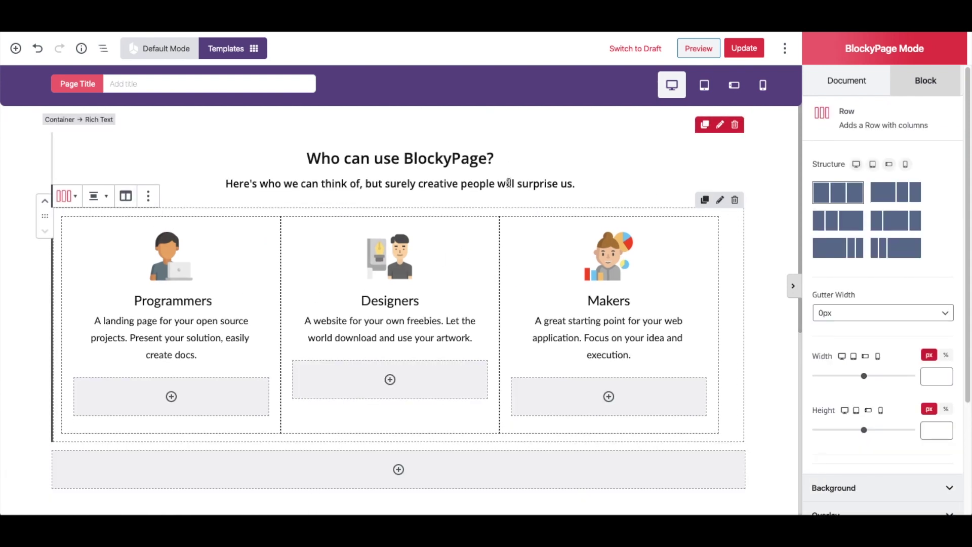
Inspect the Makers, Programmers and Designers info boxes by selecting their images, titles and descriptions.
left_click(596, 252)
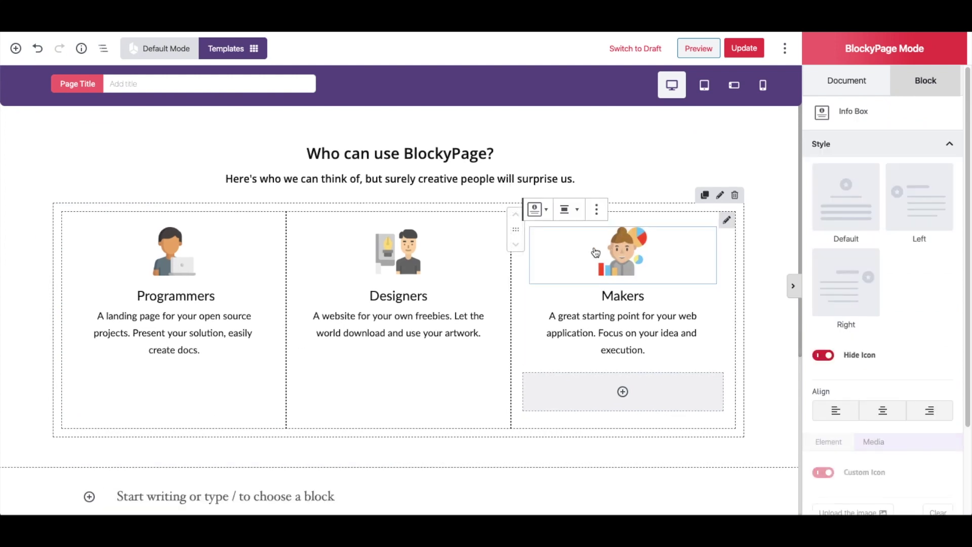
scroll(872, 281, "down", 3)
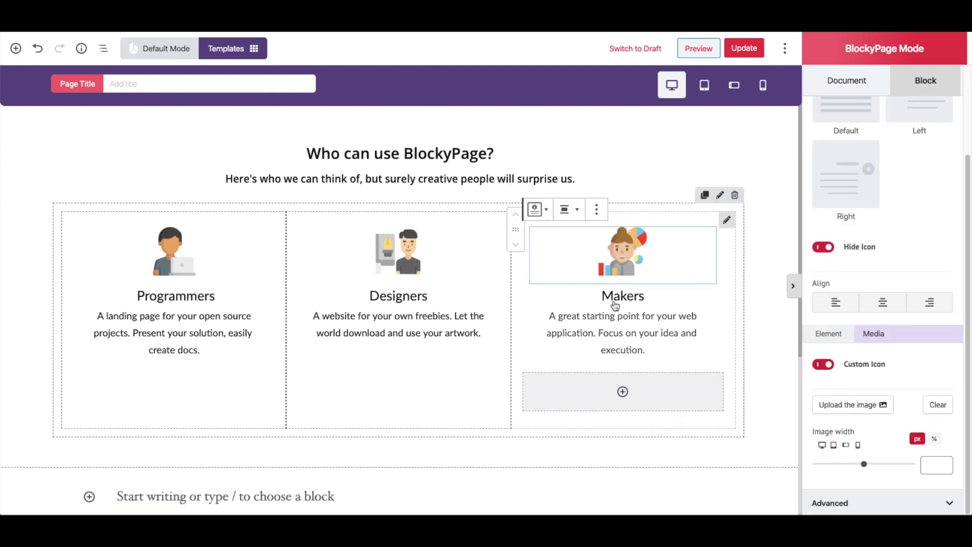
left_click(620, 296)
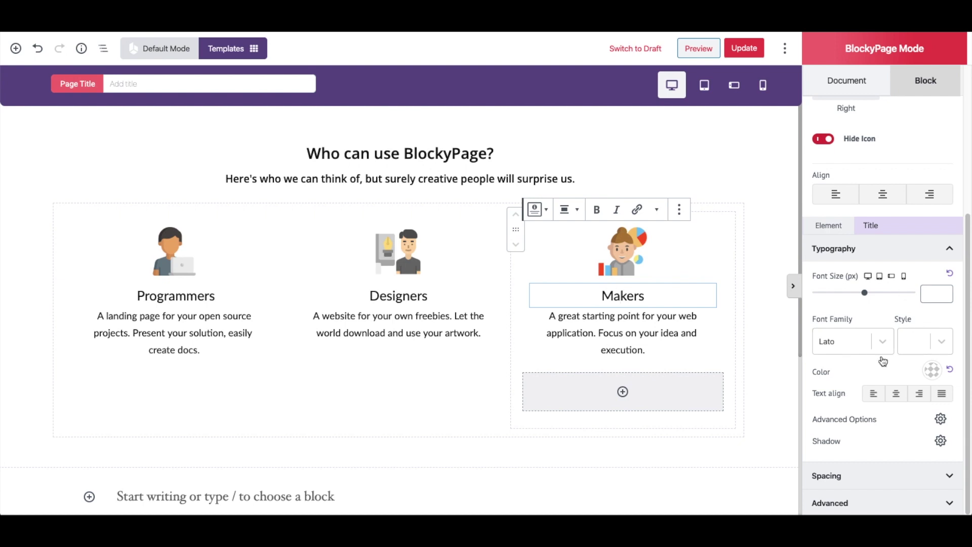
left_click(652, 316)
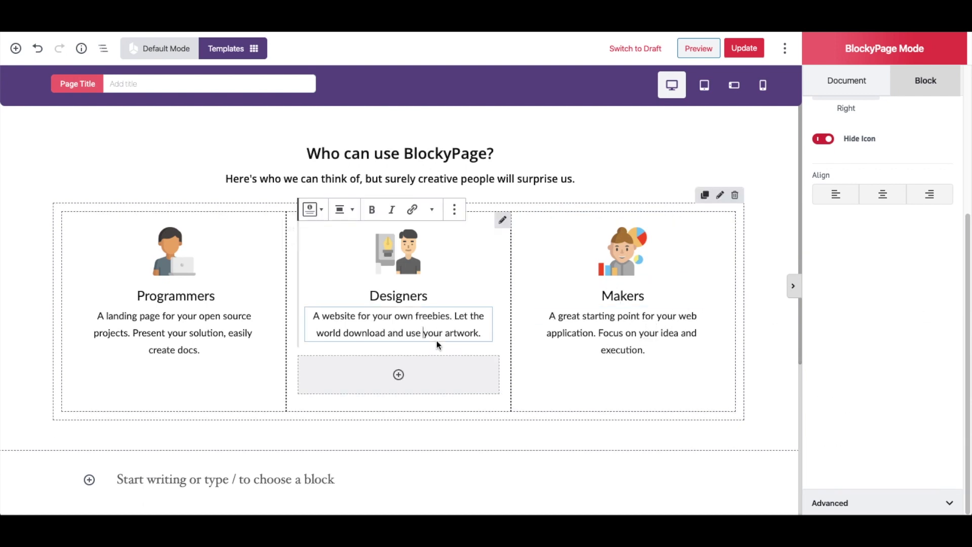
left_click(397, 295)
left_click(175, 253)
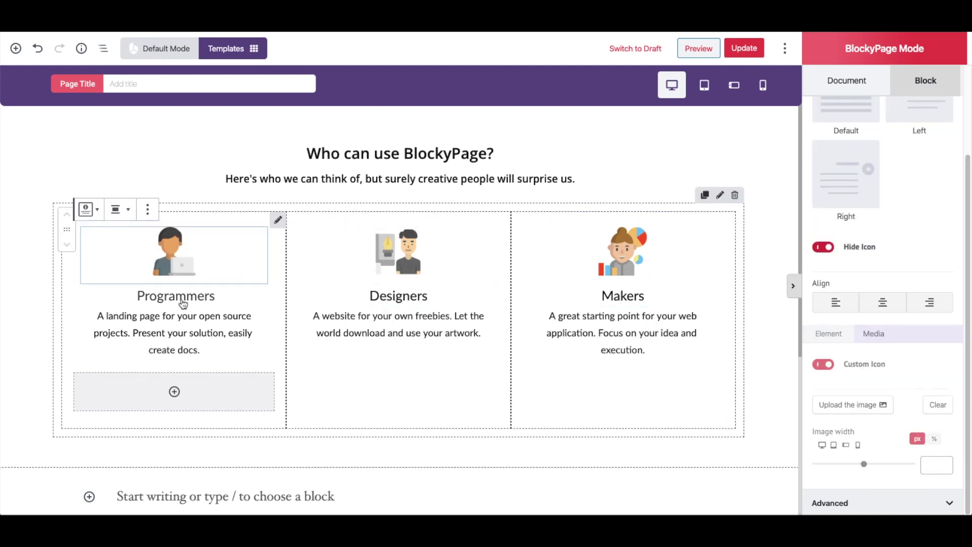
left_click(183, 303)
left_click(130, 339)
left_click(365, 269)
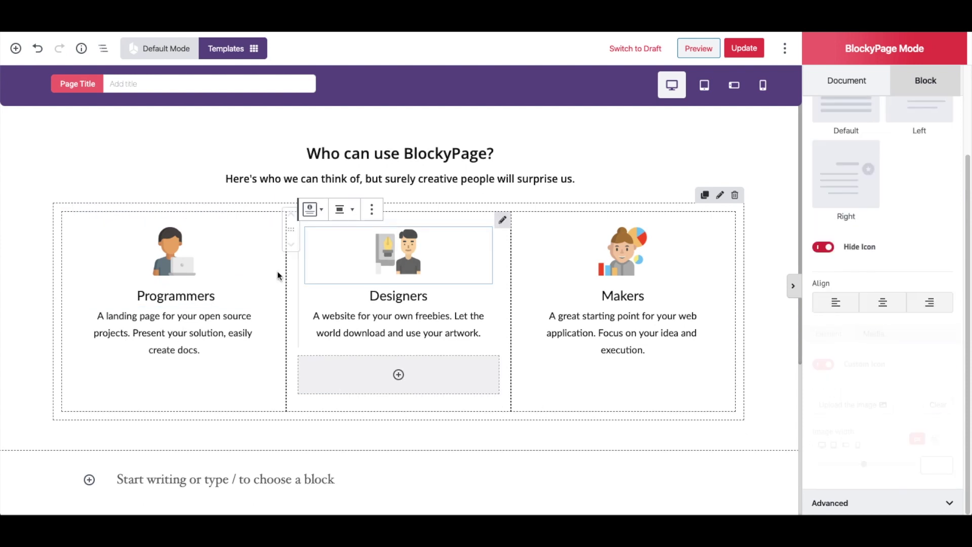
left_click(300, 253)
left_click(301, 280)
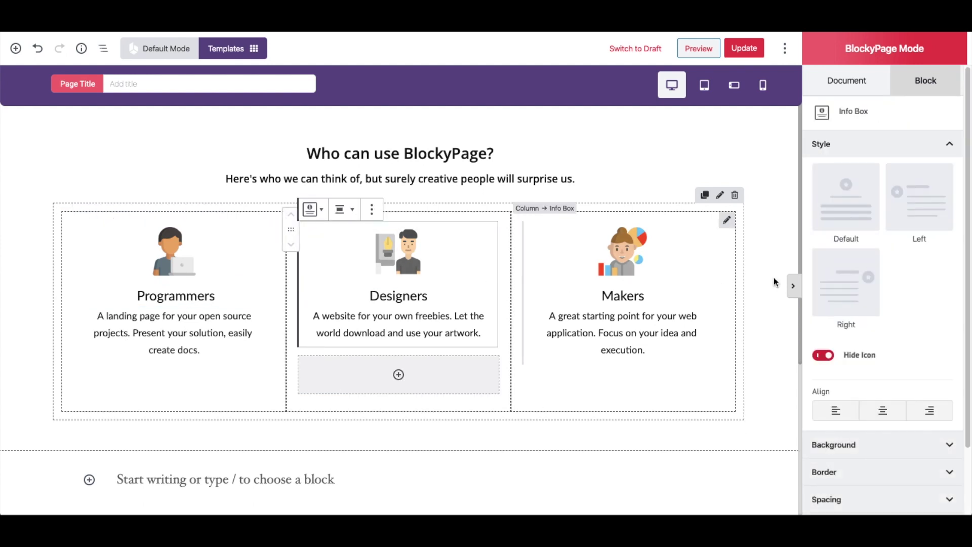
Select the whole 'Who can use BlockyPage?' heading and bring up the section container's settings.
scroll(861, 277, "down", 2)
scroll(555, 339, "down", 3)
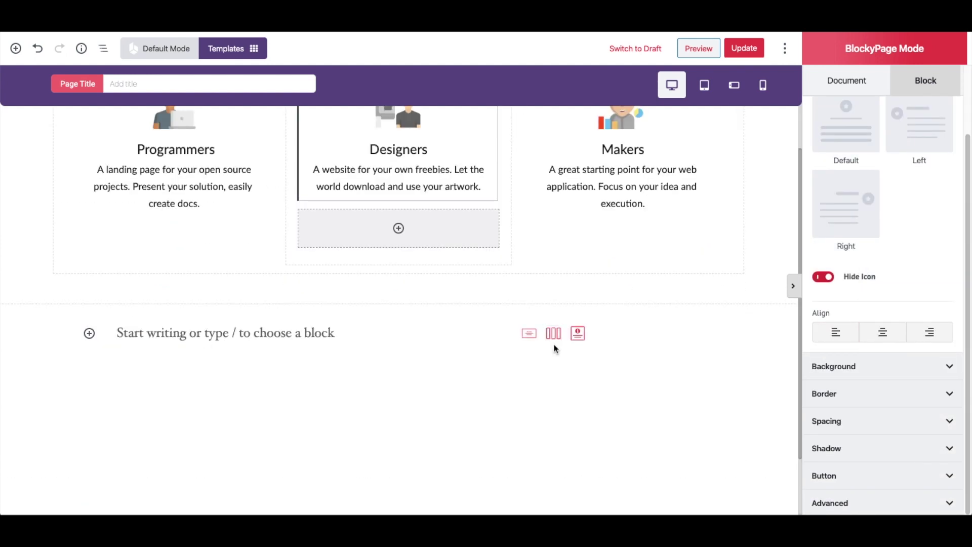
scroll(555, 348, "up", 3)
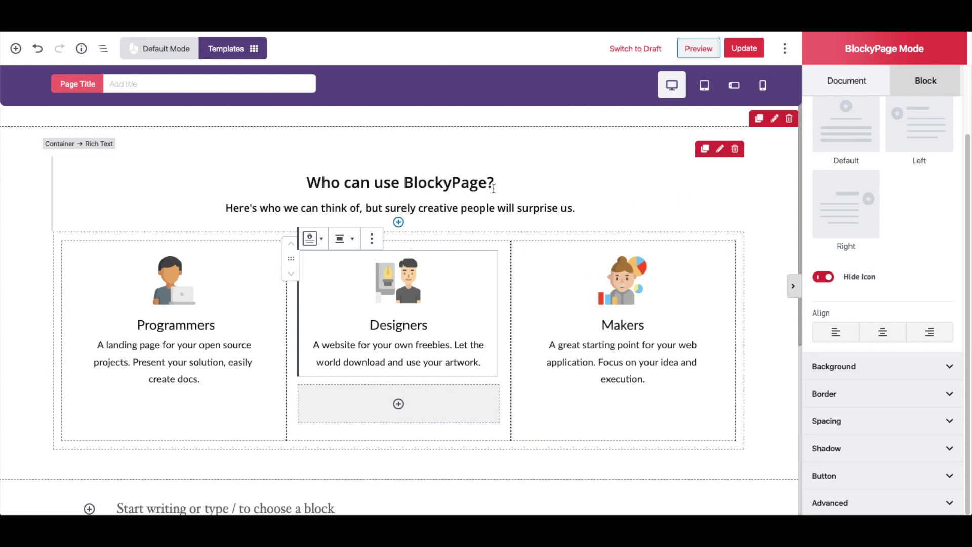
triple_click(493, 189)
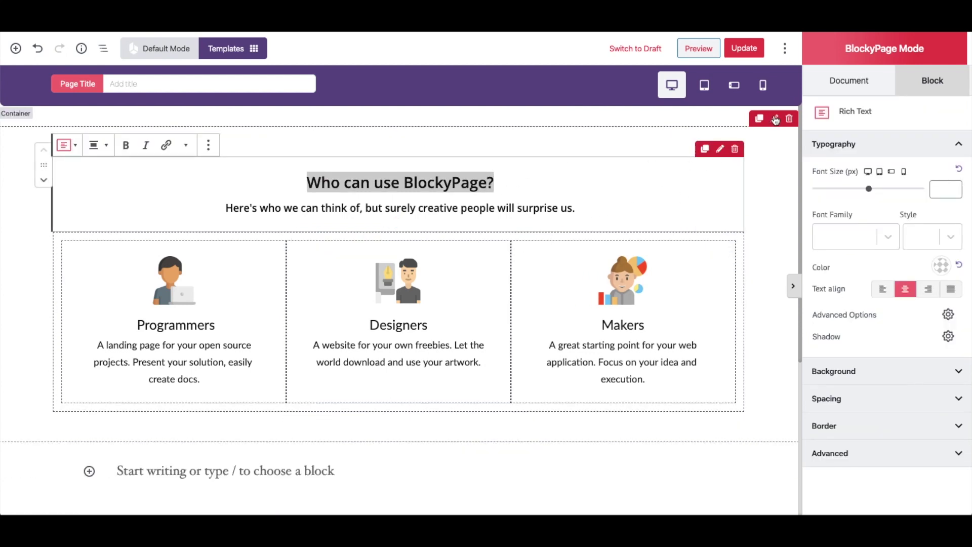
left_click(775, 120)
Expand the section's Background settings and compare its Normal and Hover states.
scroll(904, 169, "down", 3)
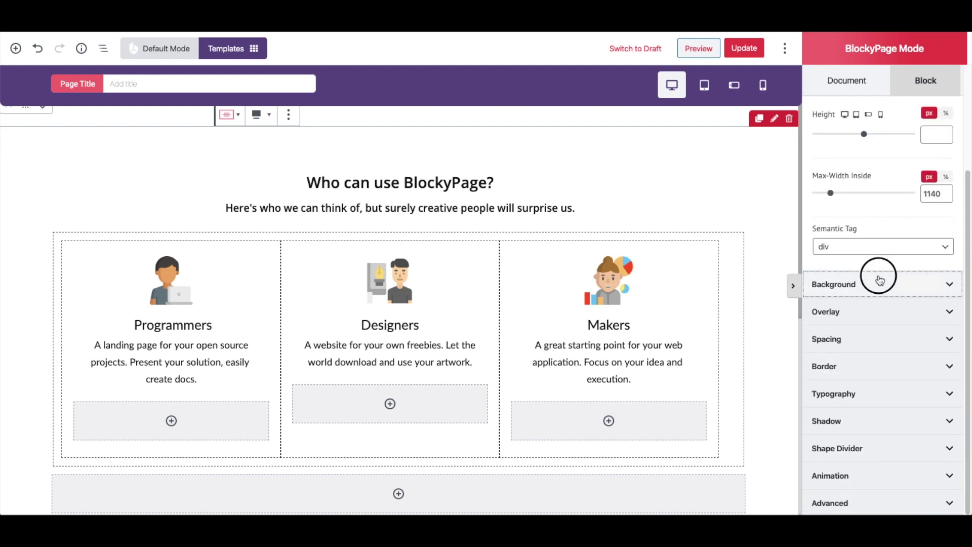
left_click(880, 277)
scroll(881, 280, "down", 3)
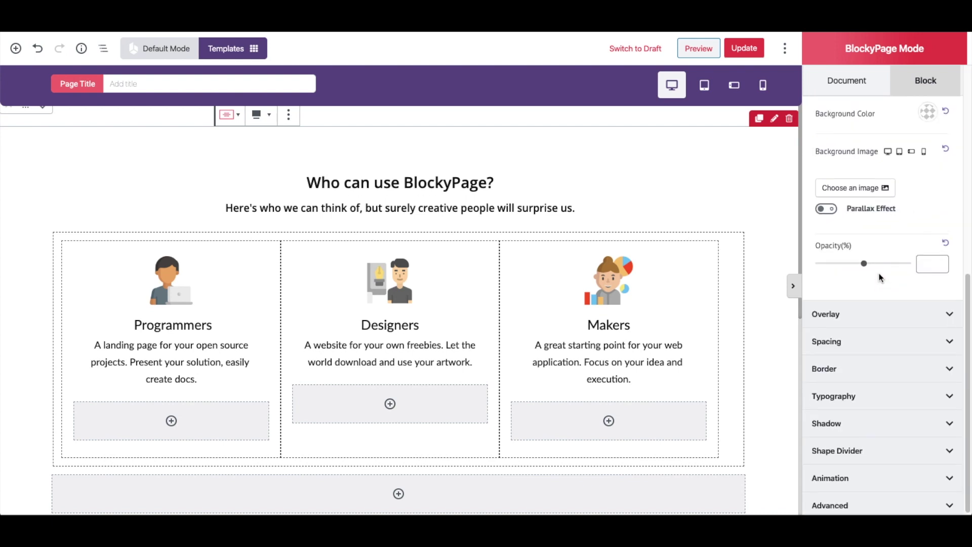
scroll(880, 280, "up", 2)
scroll(880, 277, "up", 1)
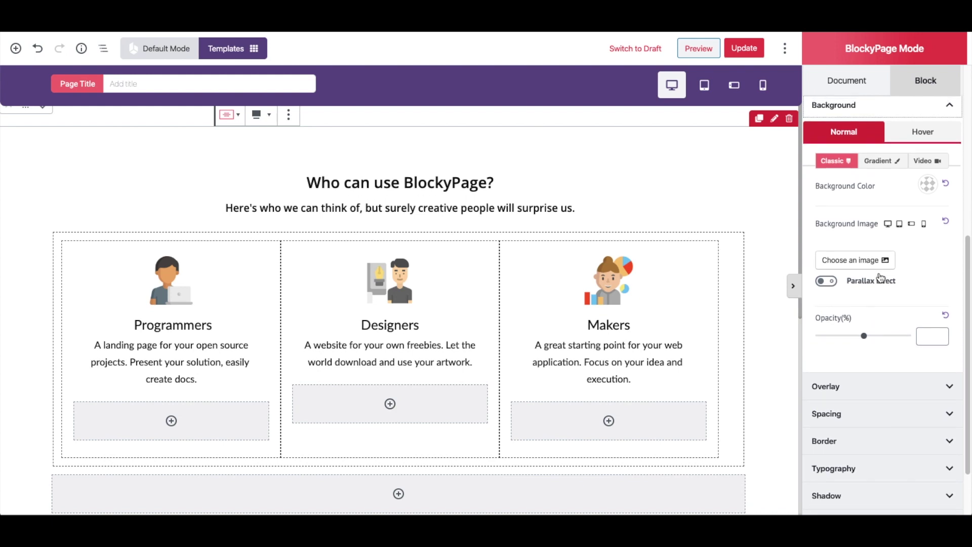
left_click(923, 130)
left_click(843, 132)
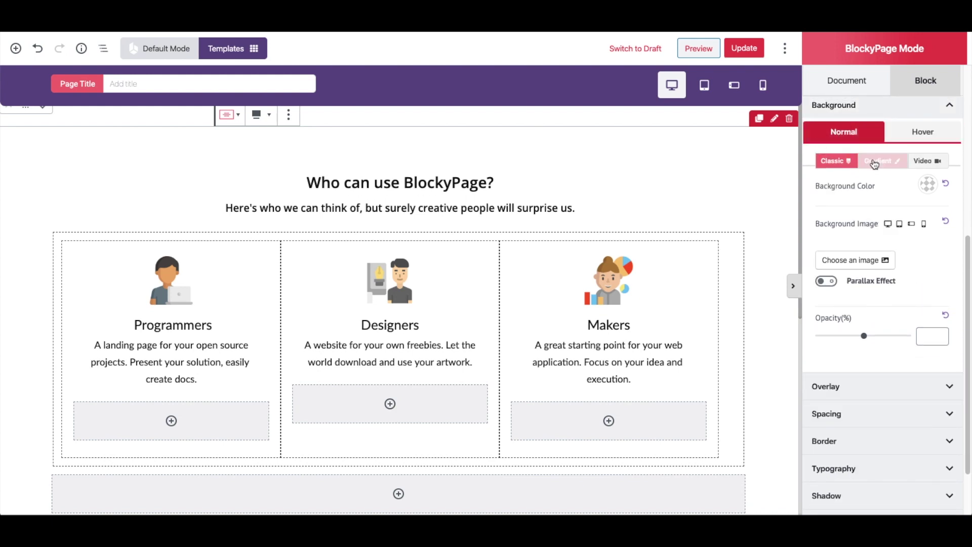
Browse the Gradient, Video and Classic background options, ending on Gradient.
left_click(874, 165)
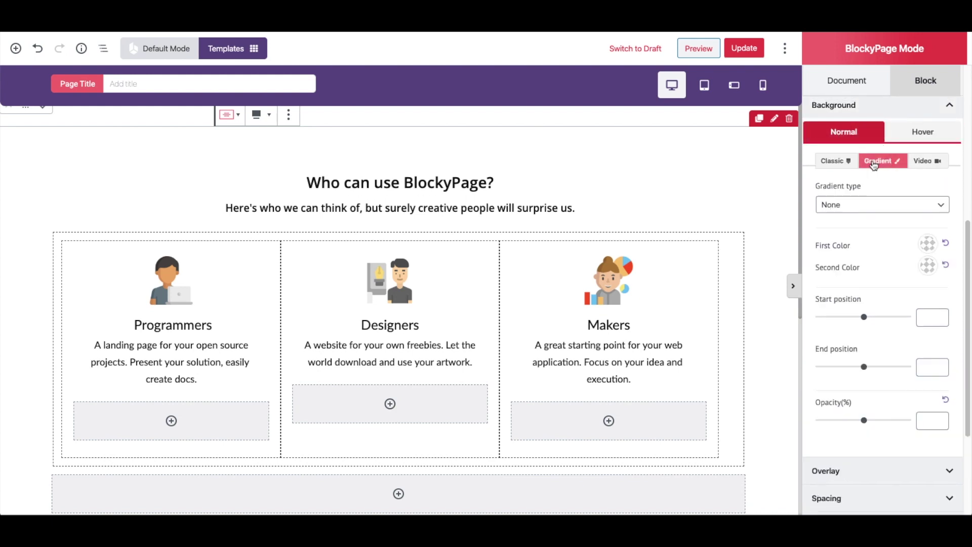
left_click(923, 161)
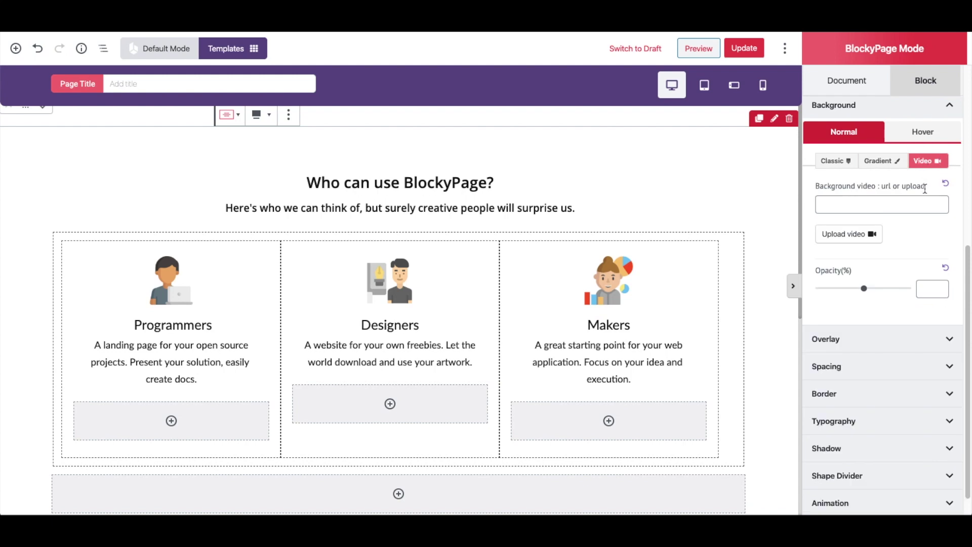
left_click(844, 164)
left_click(883, 163)
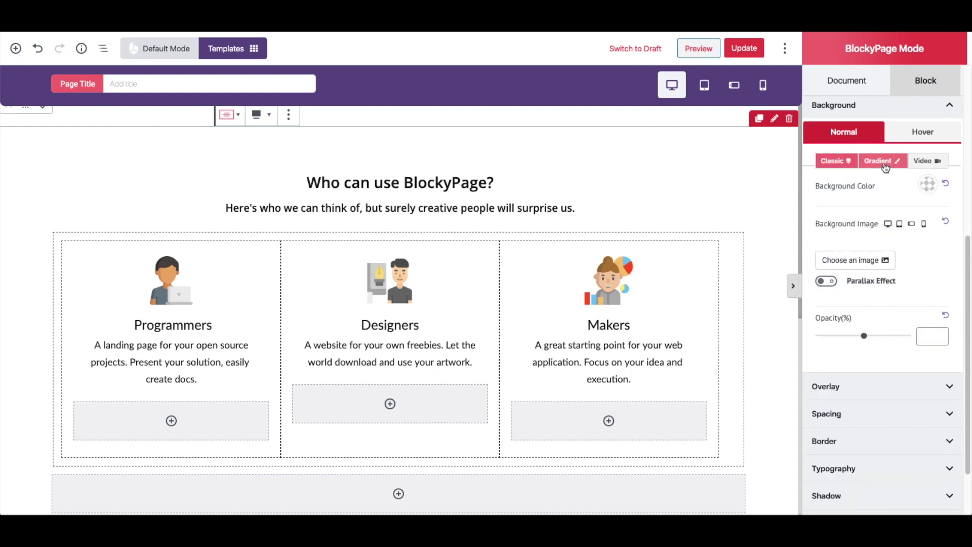
scroll(886, 167, "down", 3)
scroll(887, 171, "up", 1)
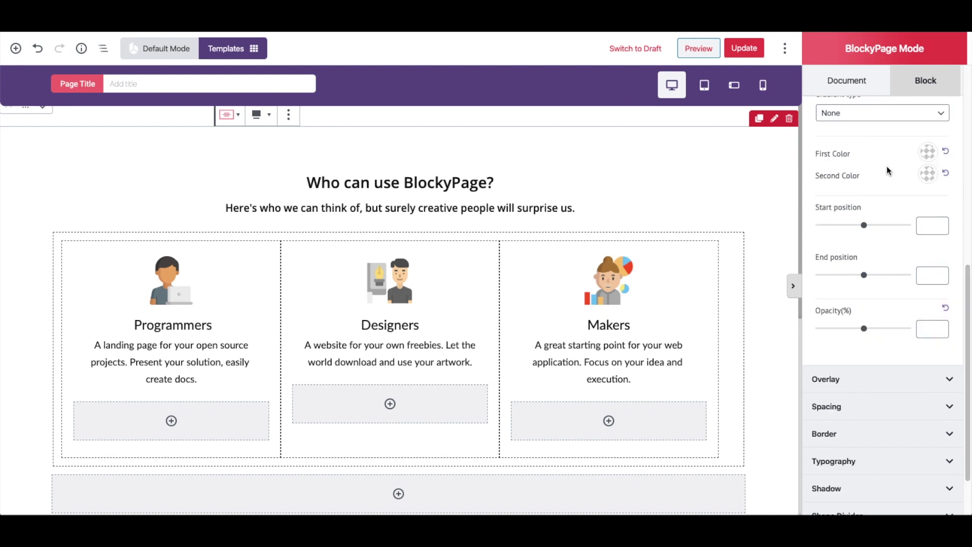
scroll(887, 171, "up", 1)
Set the gradient type to Radial with a light pink first colour.
left_click(890, 175)
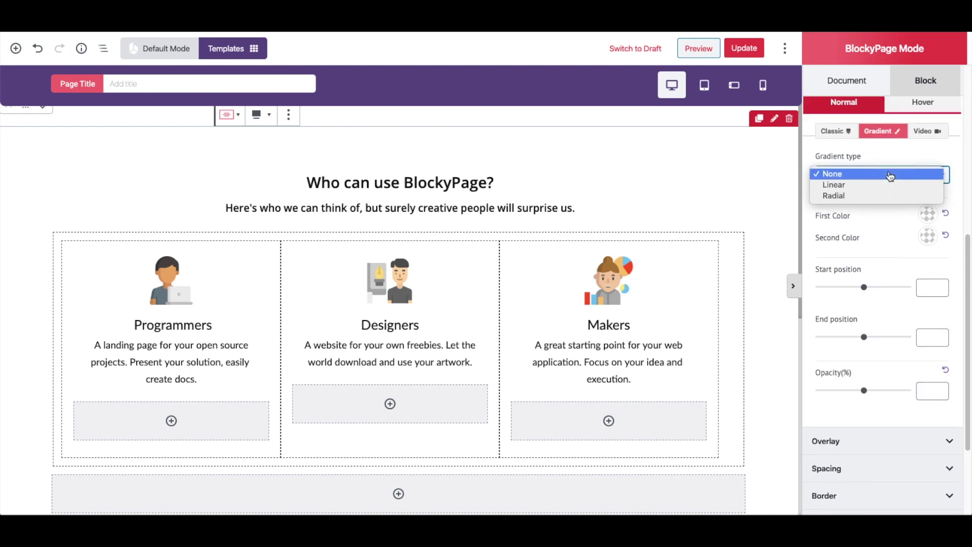
left_click(863, 197)
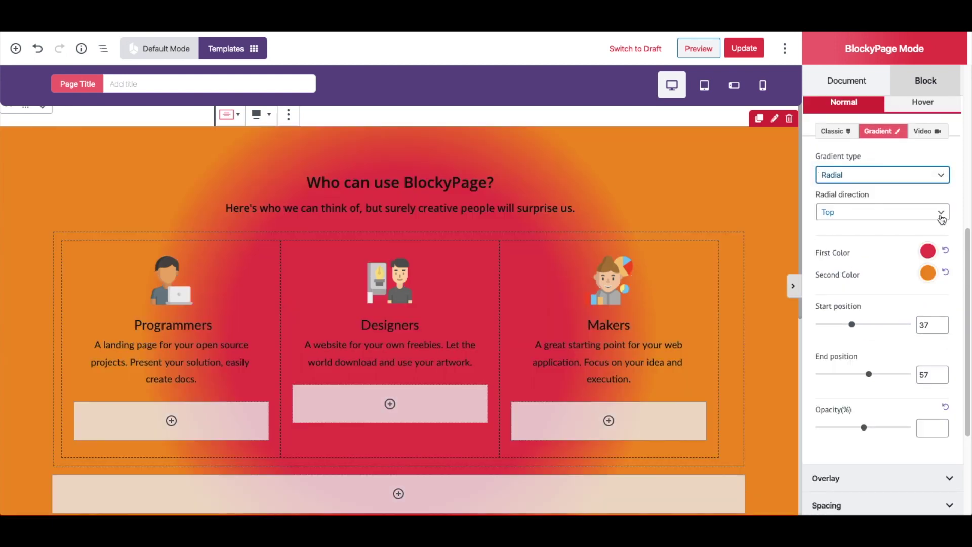
left_click(927, 250)
left_click(797, 289)
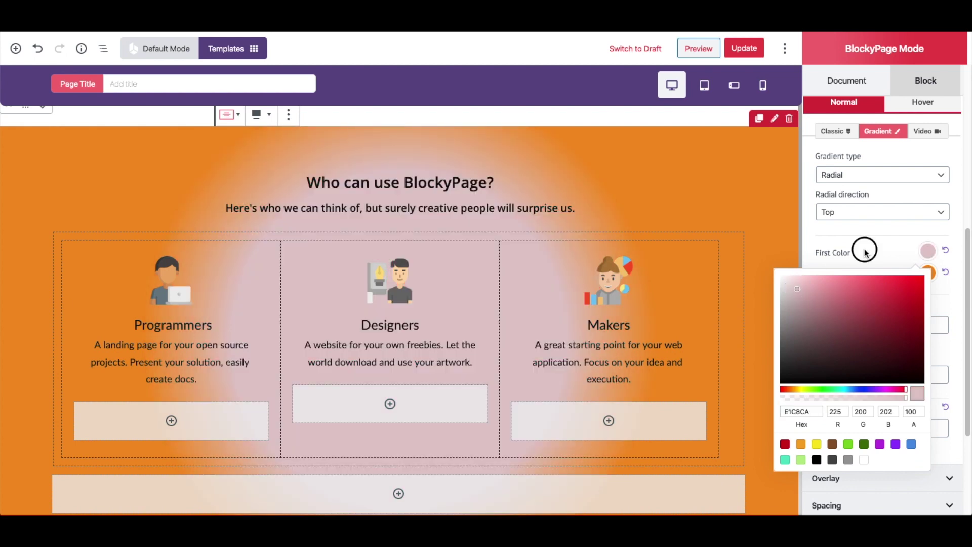
left_click(864, 248)
Set the second gradient colour to light grey D7D7D7 and the first to near-white.
left_click(927, 272)
left_click(788, 322)
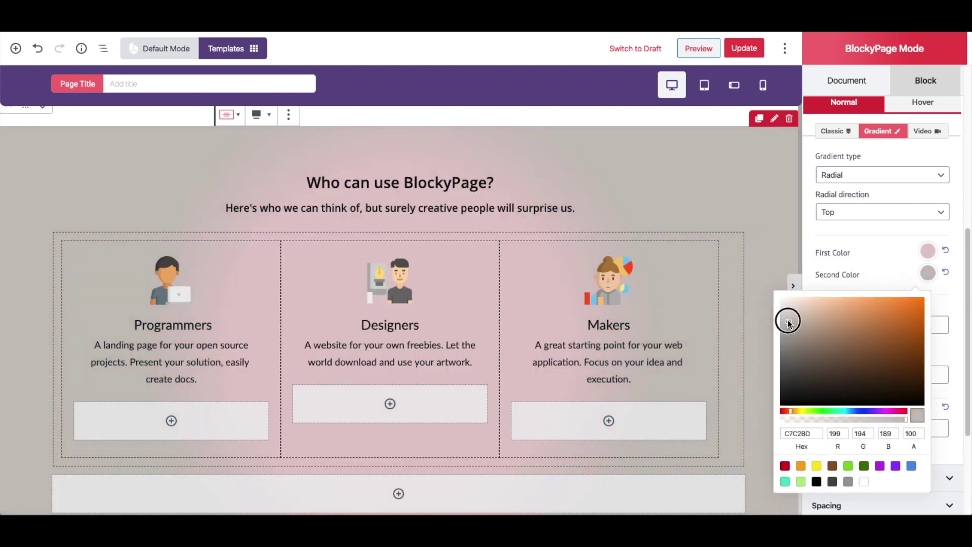
left_click(782, 315)
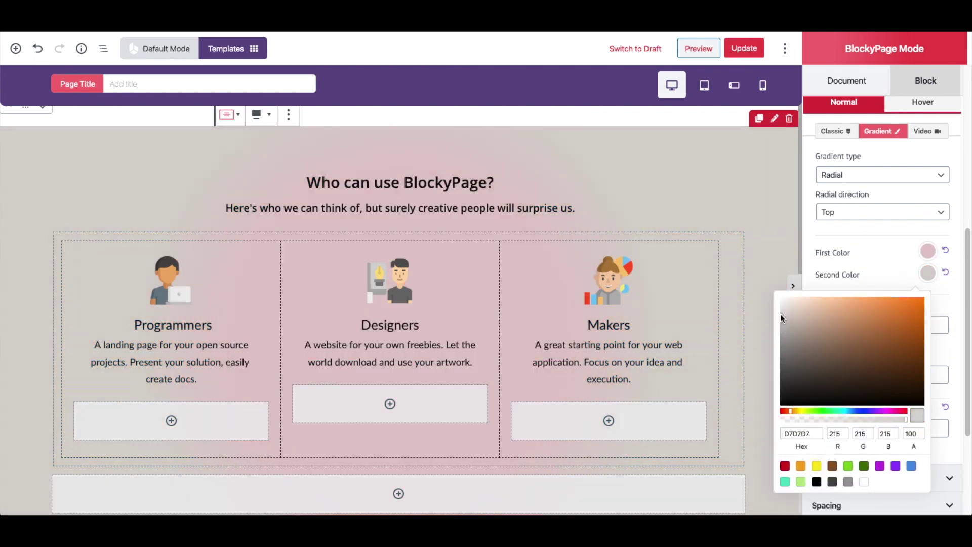
left_click(931, 250)
left_click(791, 289)
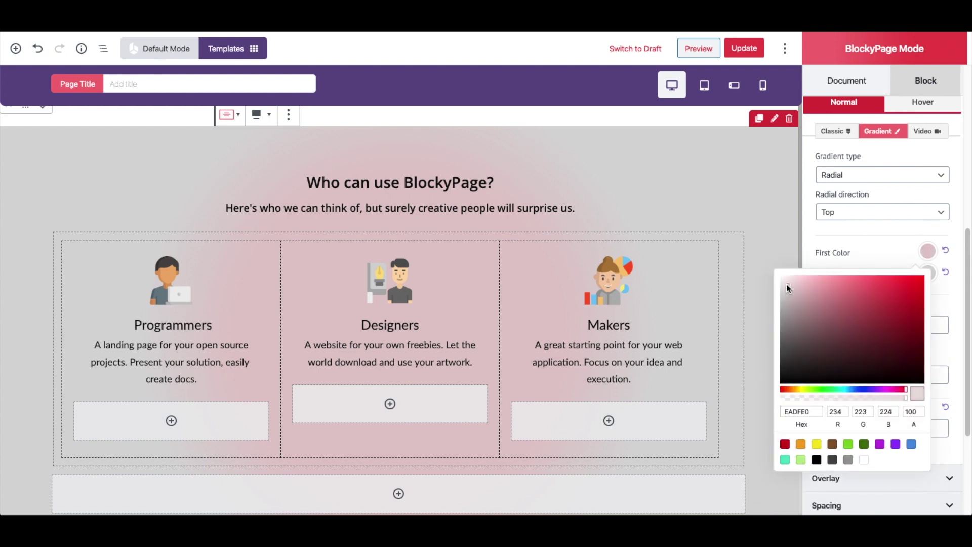
left_click(863, 245)
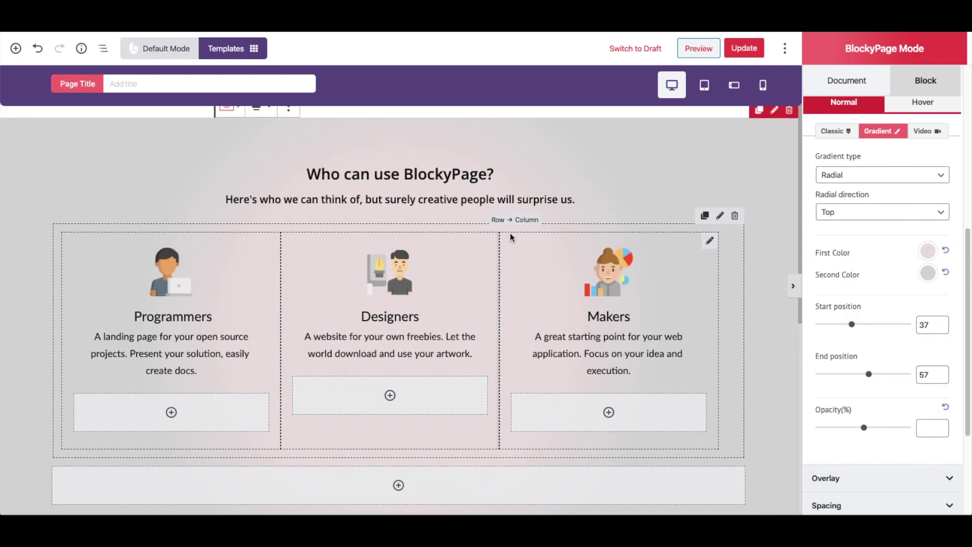
left_click(351, 176)
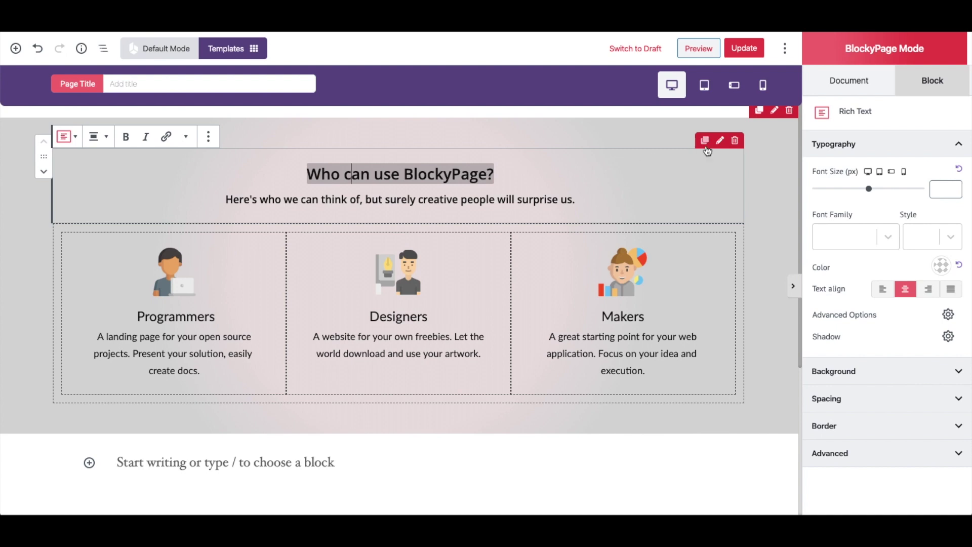
Set the 'Who can use BlockyPage?' heading's font family to Montserrat.
left_click(720, 144)
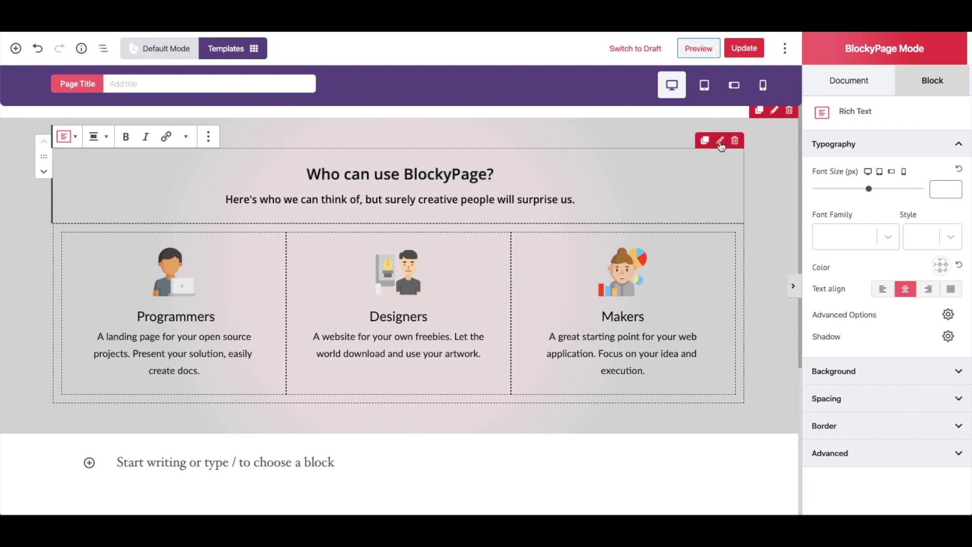
triple_click(843, 112)
triple_click(438, 198)
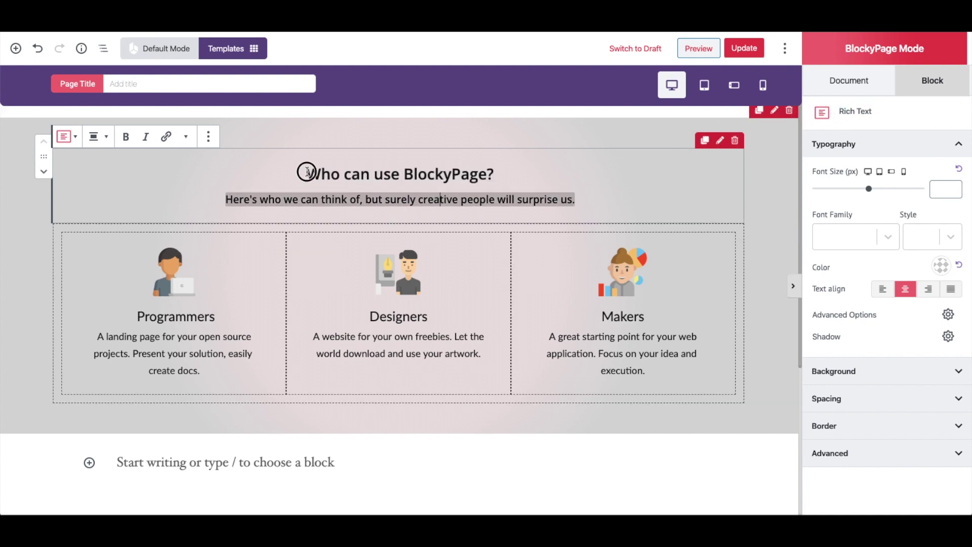
left_click_drag(307, 173, 500, 174)
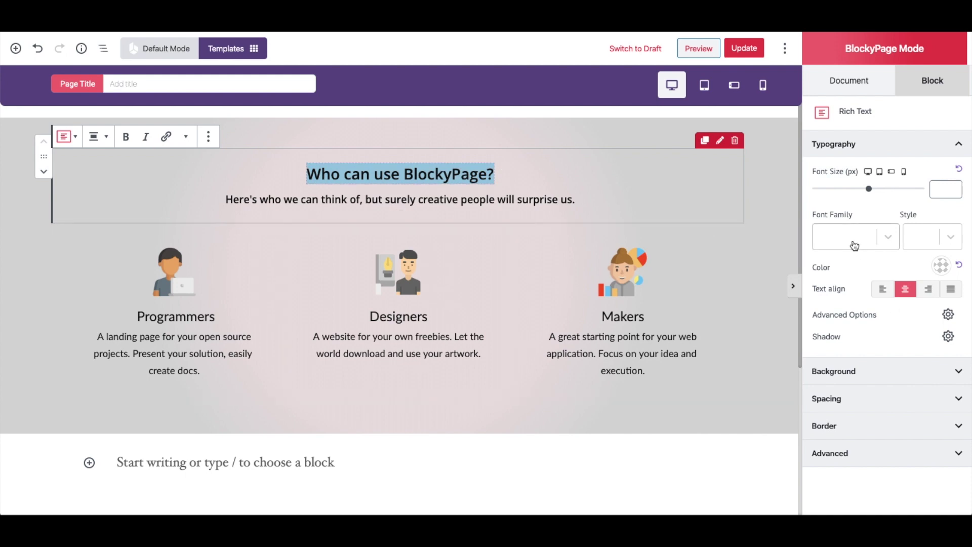
left_click(837, 243)
left_click(835, 237)
type("mont")
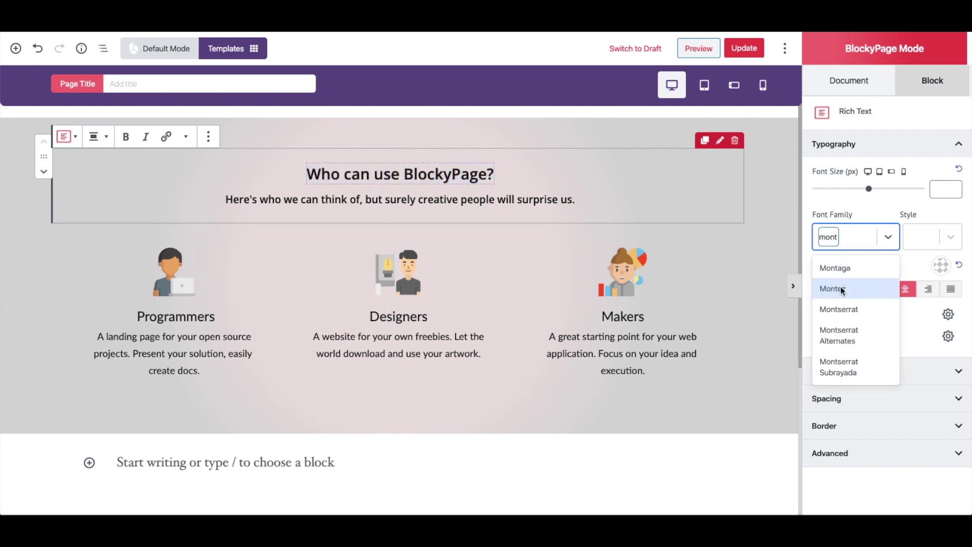
left_click(833, 309)
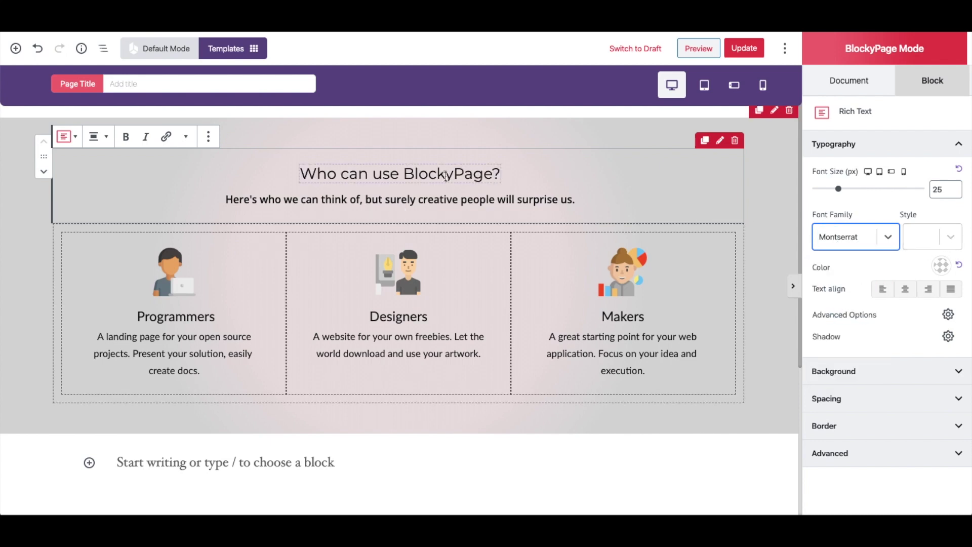
Style 'BlockyPage?' in Roboto 900 italic with the orange preset colour.
left_click(388, 187)
triple_click(388, 187)
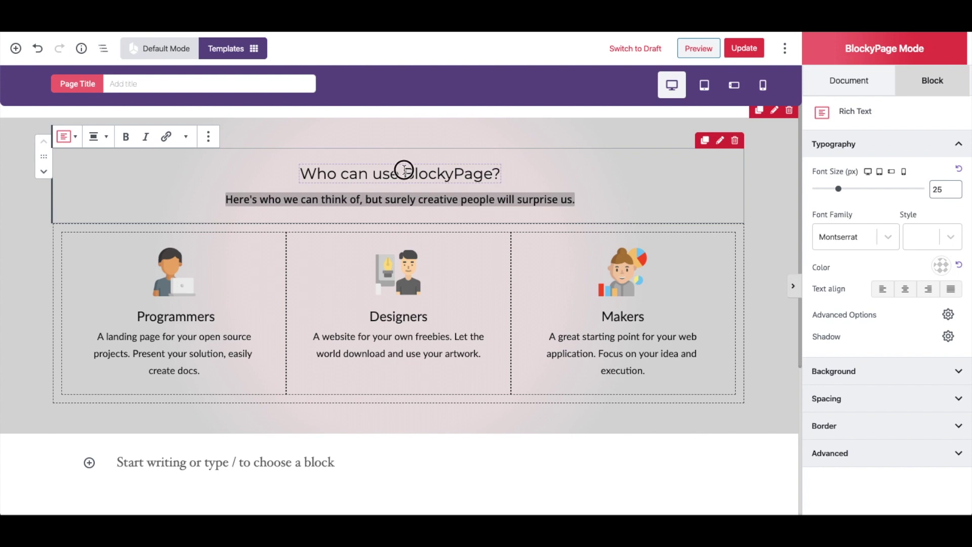
left_click_drag(404, 171, 508, 172)
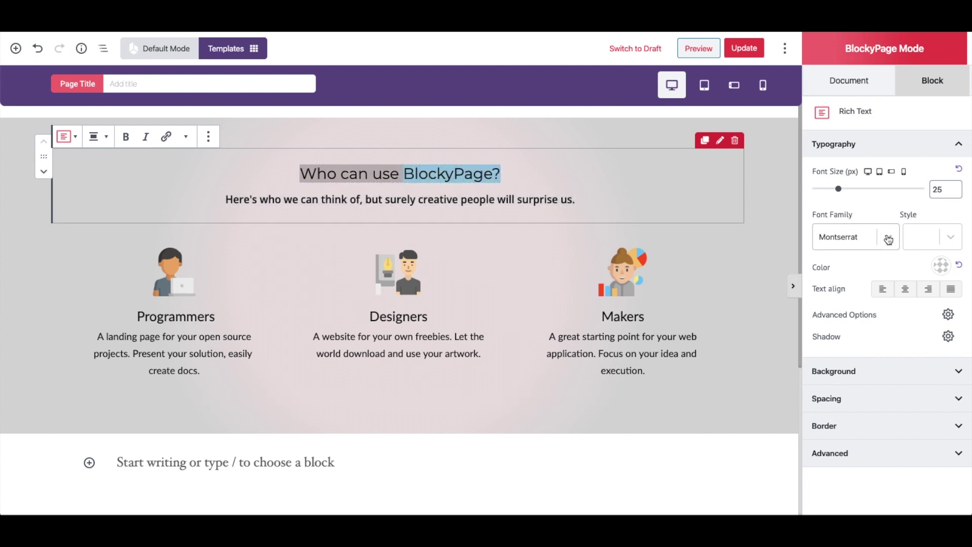
left_click(847, 236)
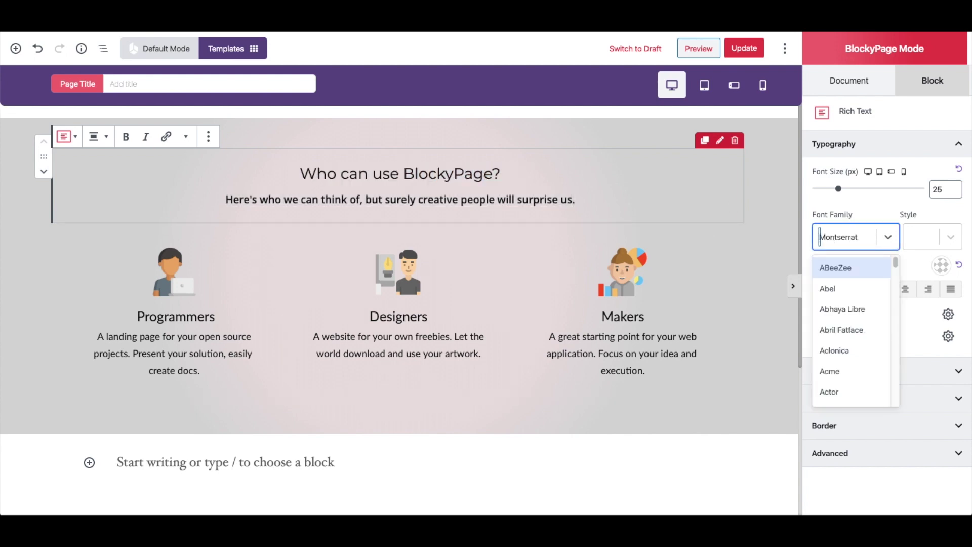
type("roboto")
key("Return")
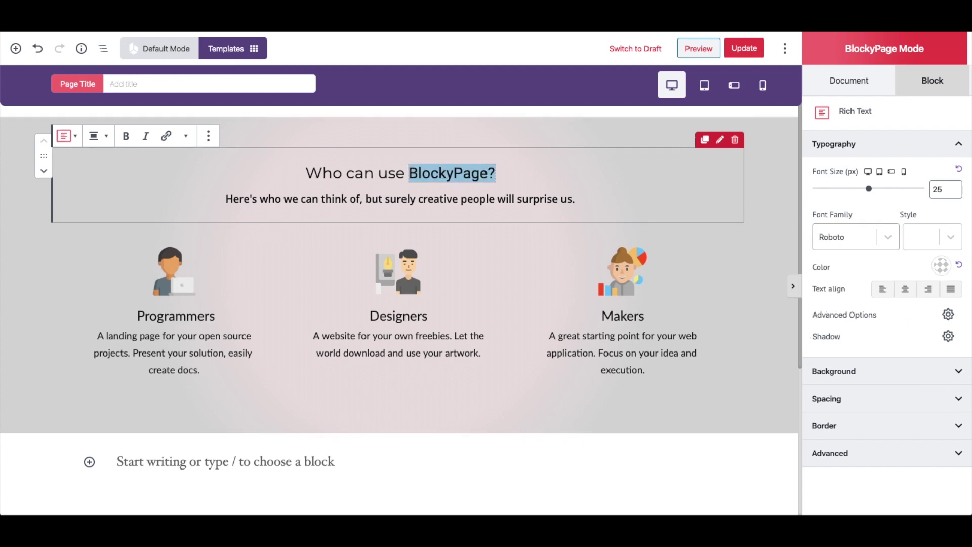
left_click(944, 237)
scroll(930, 339, "down", 3)
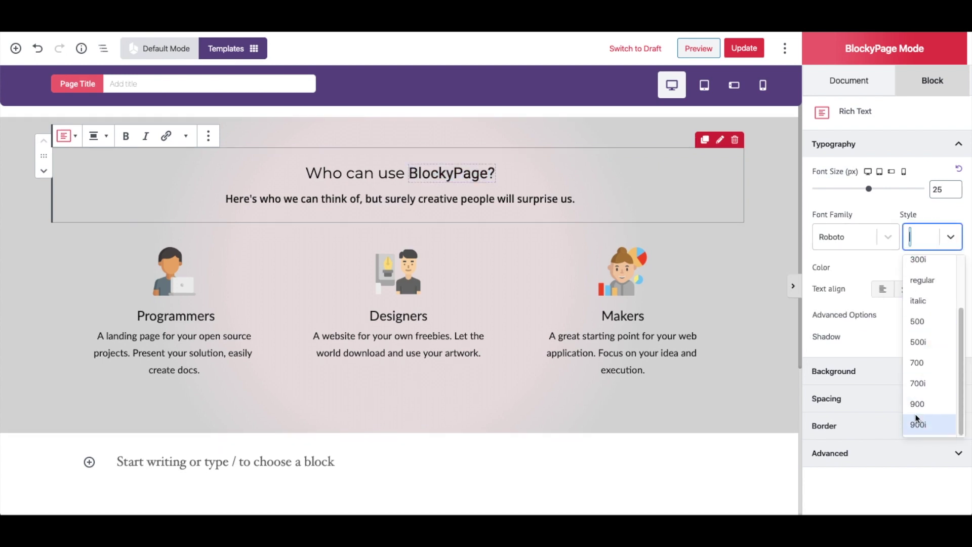
left_click(931, 423)
left_click(941, 273)
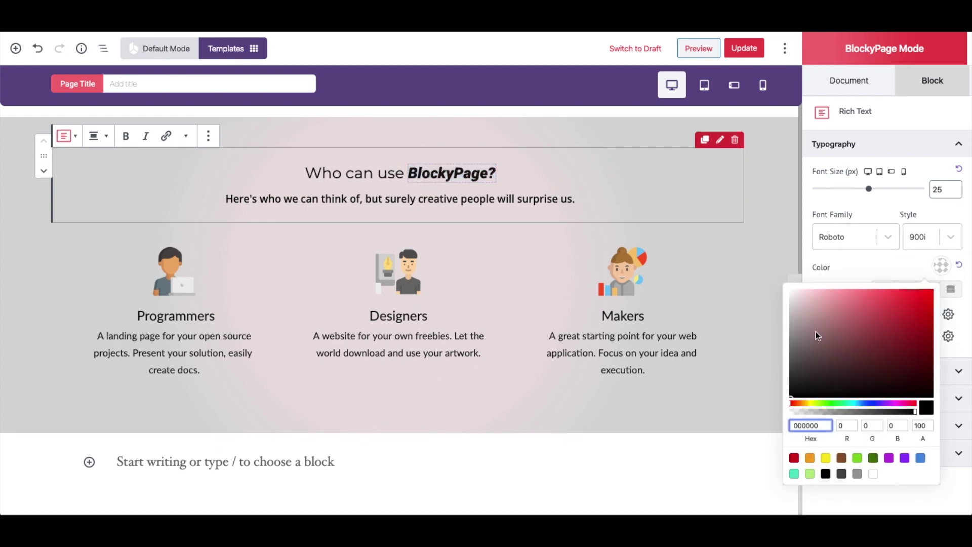
left_click(809, 458)
left_click(884, 258)
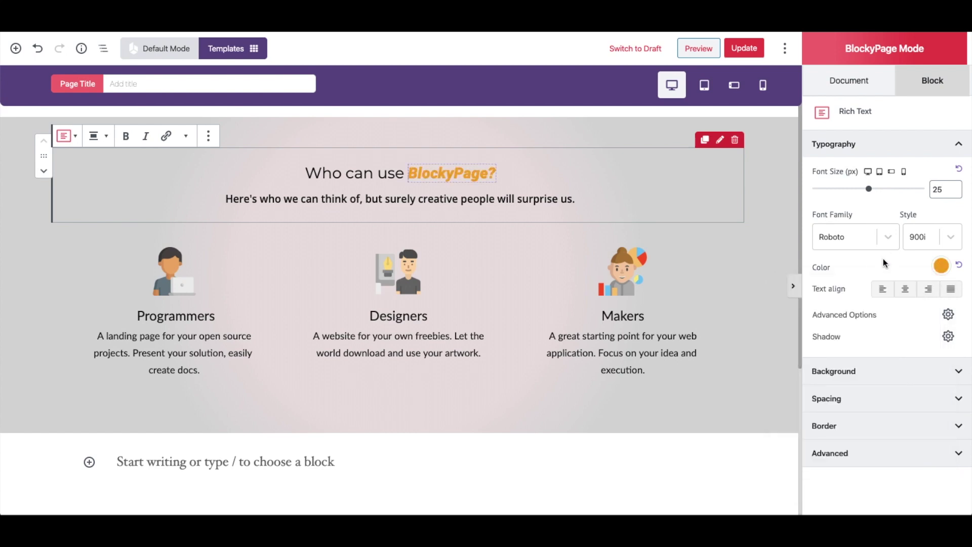
Select the whole subtitle line and shrink its font size to 17 px.
left_click(356, 240)
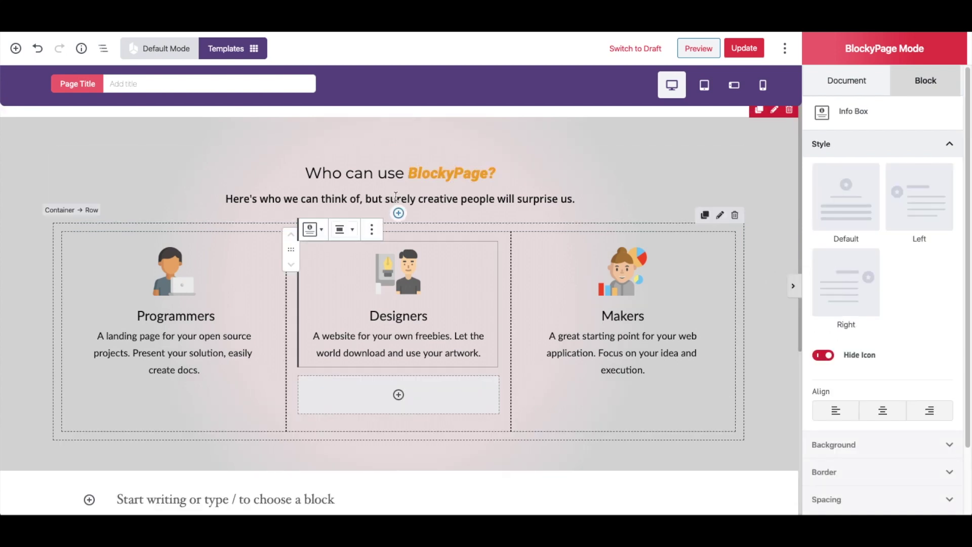
left_click(255, 199)
left_click_drag(227, 197, 577, 199)
left_click_drag(872, 193, 830, 191)
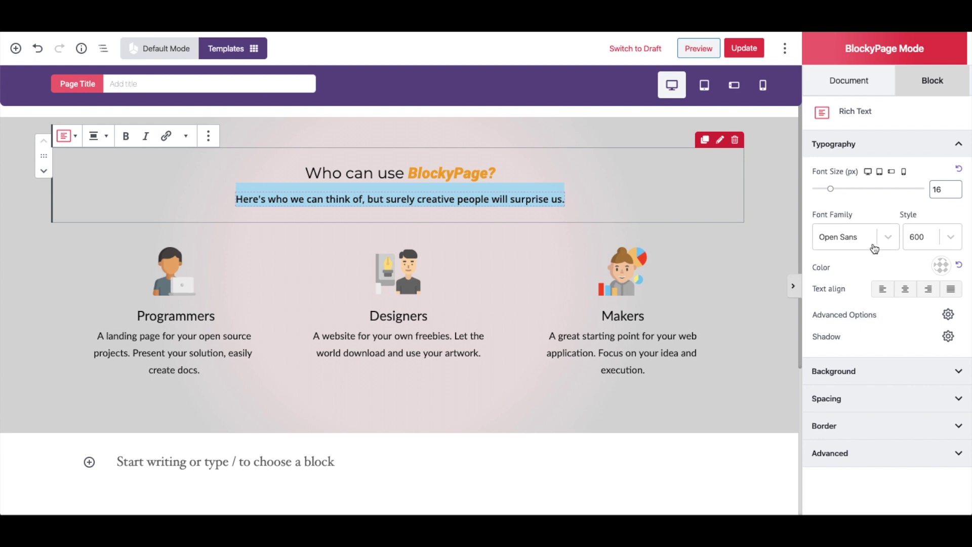
Try 'robro' in the subtitle's font family without applying it, then select the Designers and Makers info boxes.
left_click(846, 237)
left_click(848, 239)
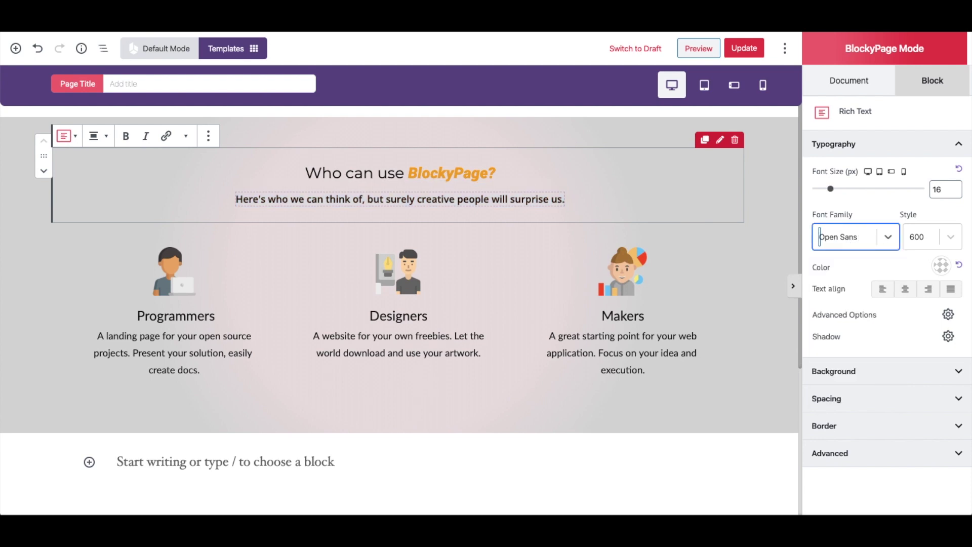
type("robro")
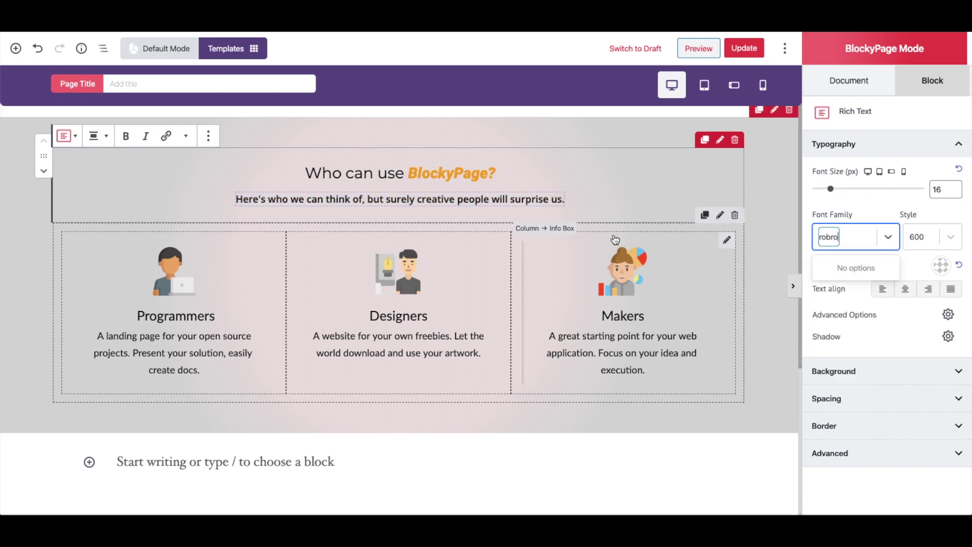
left_click(427, 240)
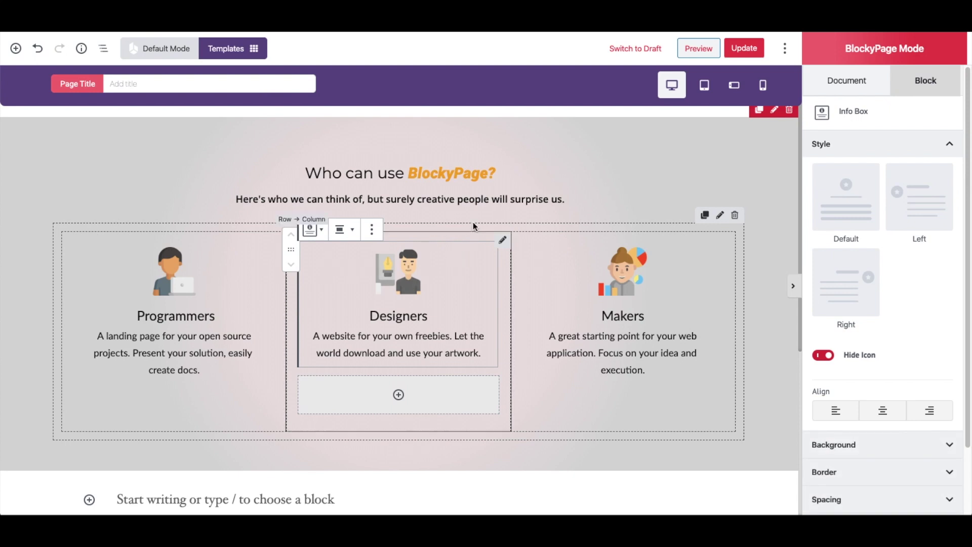
left_click(615, 271)
Replace the Programmers illustration with the web-design custom icon from the Media Library.
left_click(172, 273)
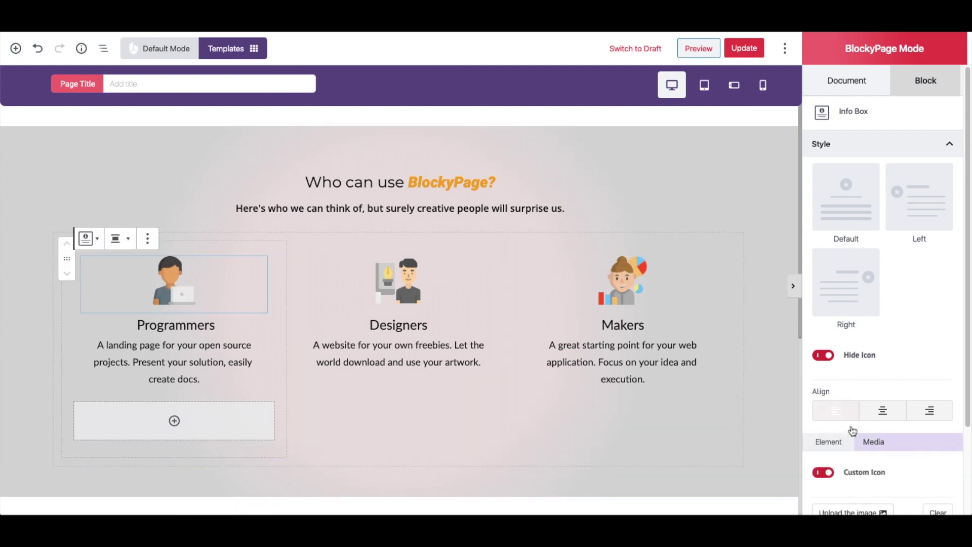
scroll(850, 432, "down", 1)
left_click(852, 485)
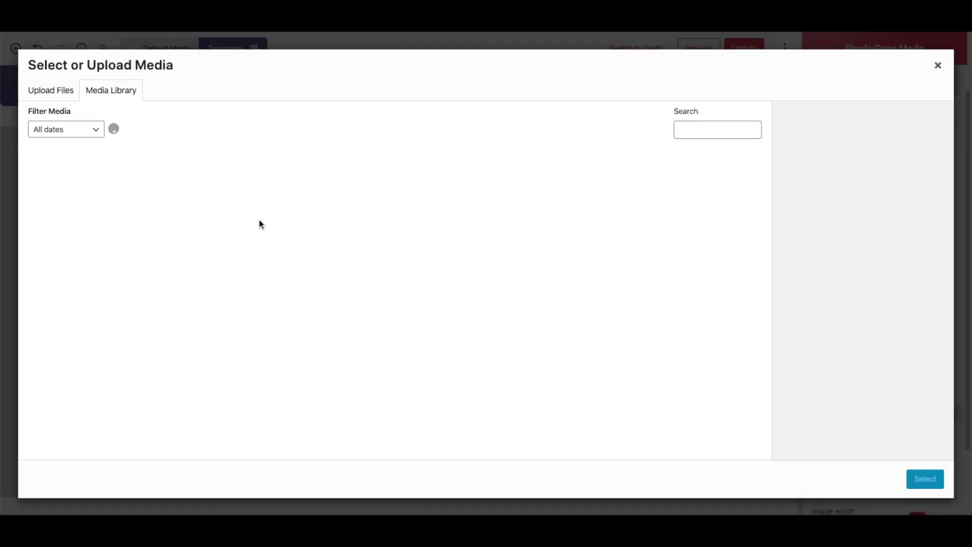
left_click(263, 195)
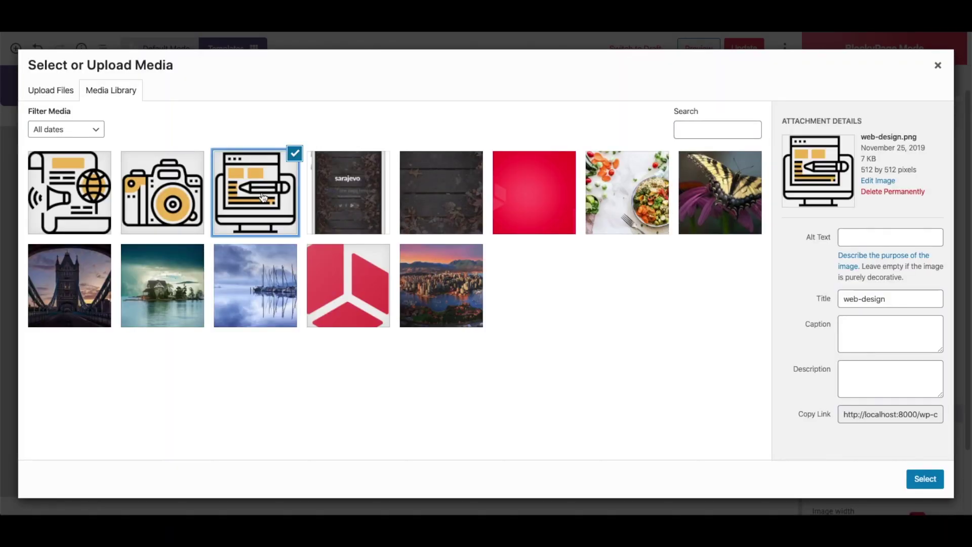
left_click(925, 478)
Give Designers the dslr-camera icon and Makers the megaphone icon from the Media Library.
left_click(405, 286)
left_click(841, 478)
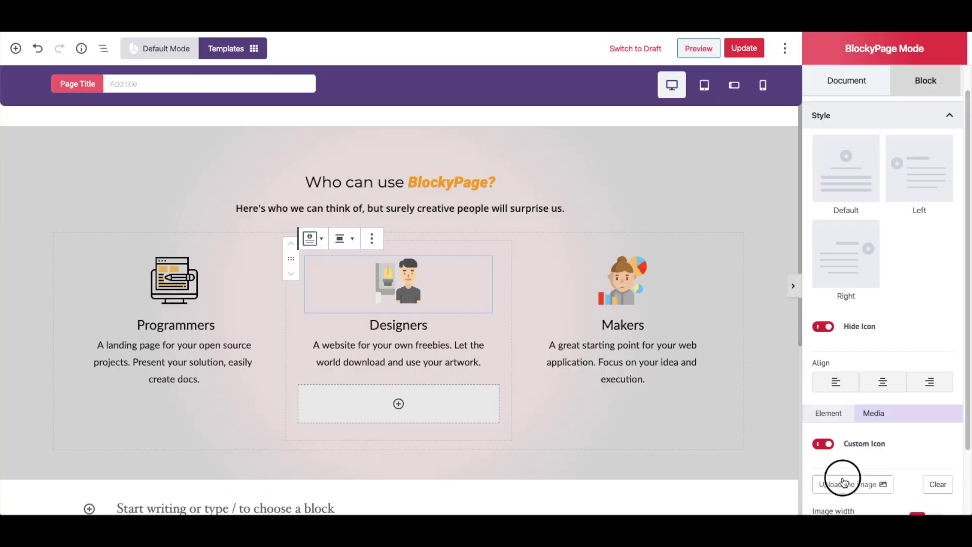
left_click(182, 194)
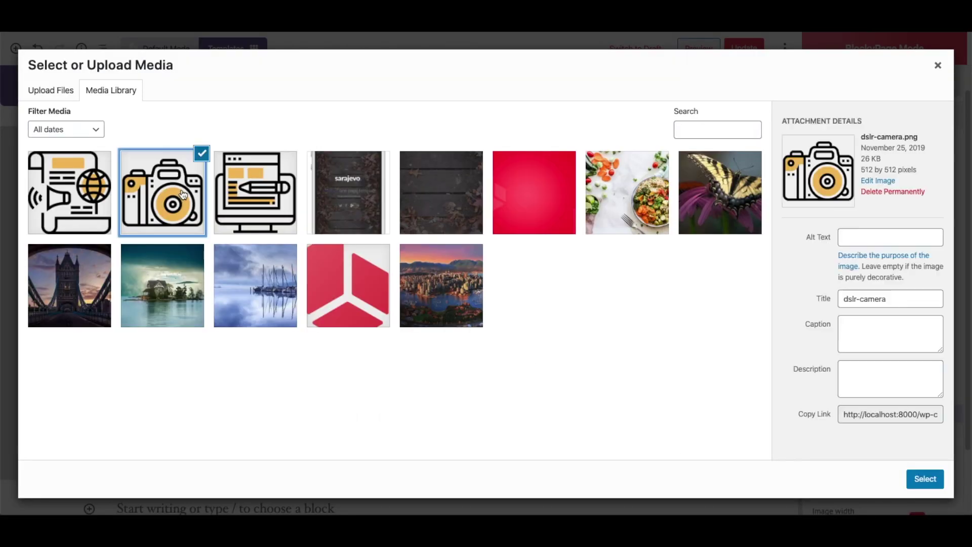
left_click(925, 479)
left_click(622, 283)
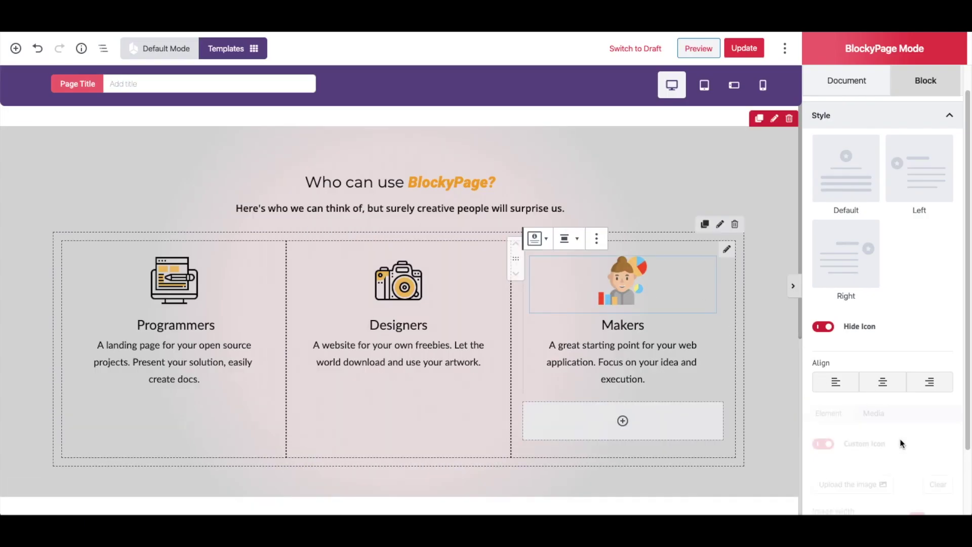
left_click(867, 485)
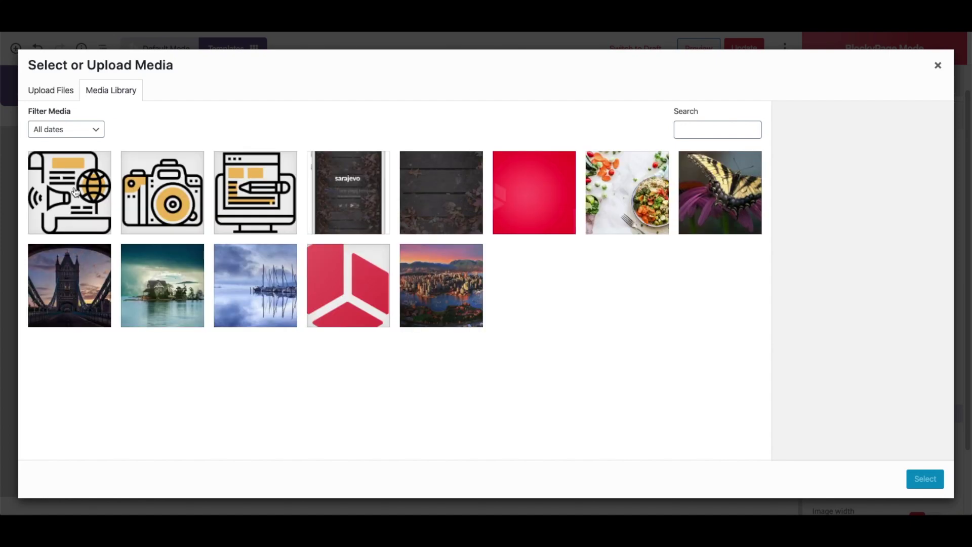
left_click(94, 196)
left_click(924, 479)
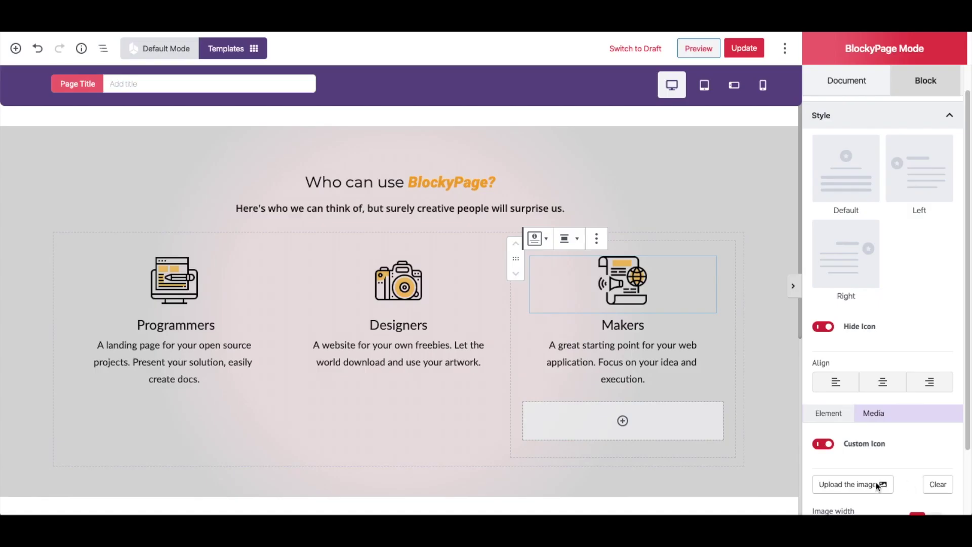
Review the three columns by selecting their titles, the Makers description and the camera icon.
left_click(574, 322)
left_click(392, 325)
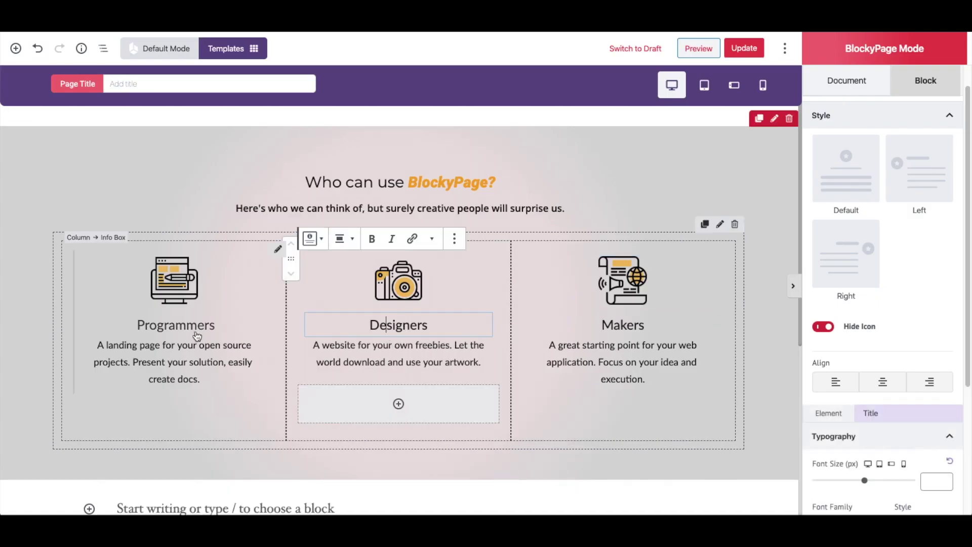
left_click(197, 324)
left_click(610, 381)
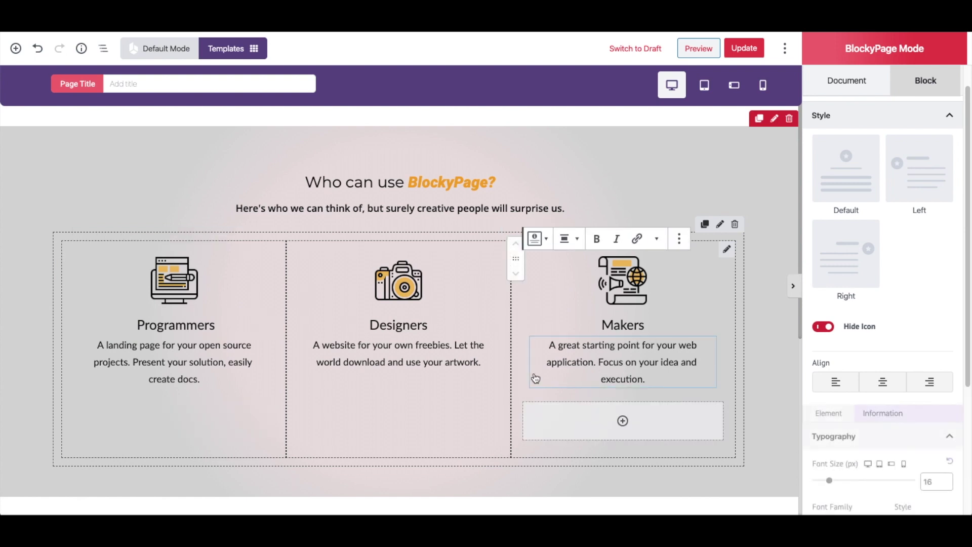
scroll(533, 373, "down", 2)
scroll(534, 403, "up", 2)
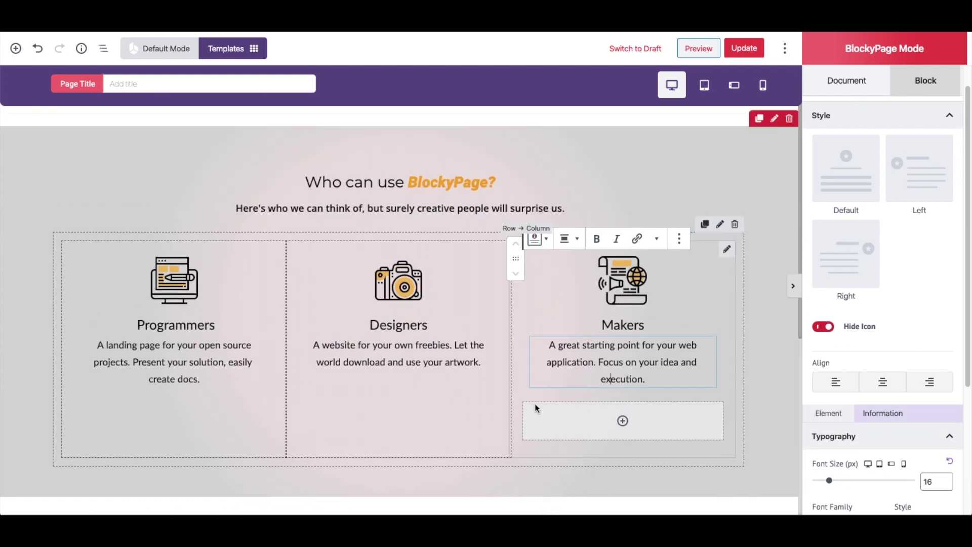
left_click(374, 311)
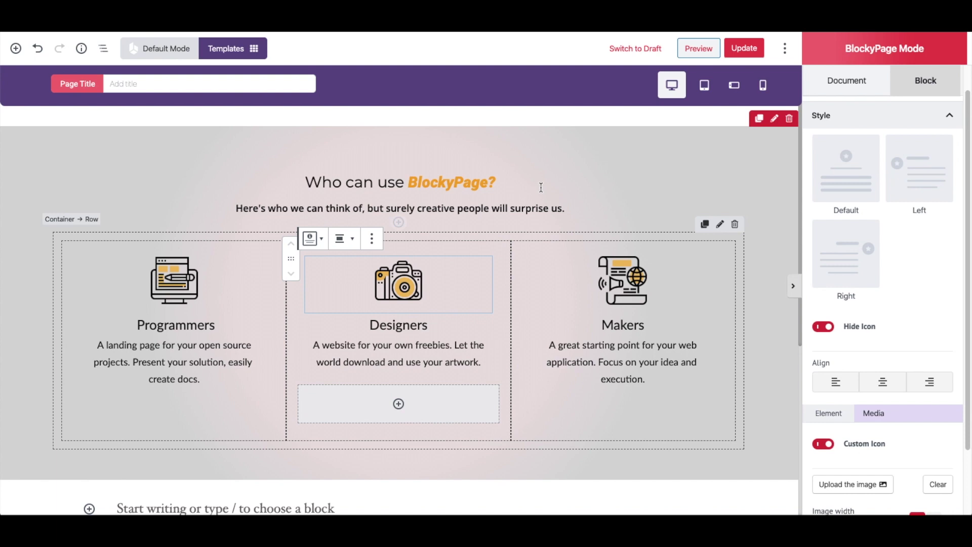
Preview and scroll the section at tablet, landscape tablet, then phone width.
left_click(704, 85)
scroll(526, 253, "down", 1)
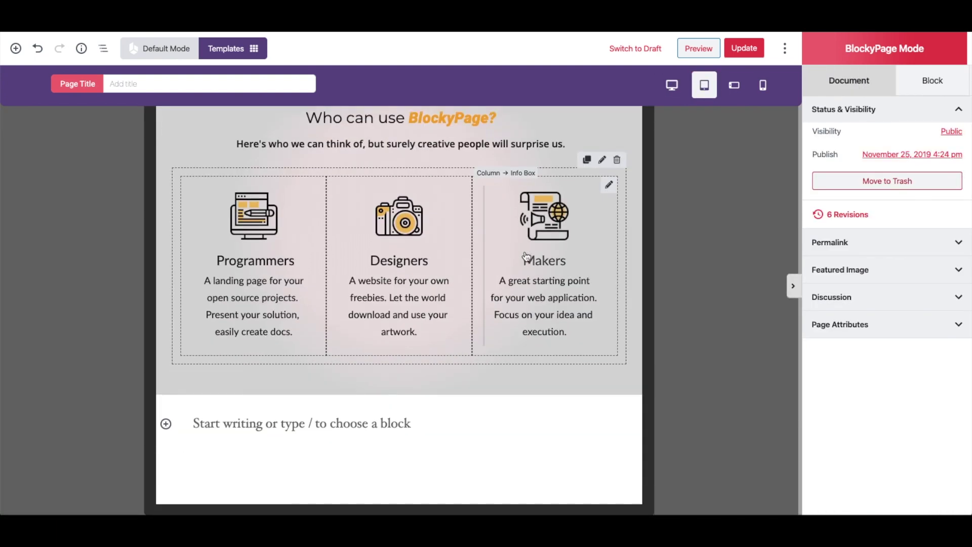
scroll(530, 248, "up", 1)
left_click(736, 93)
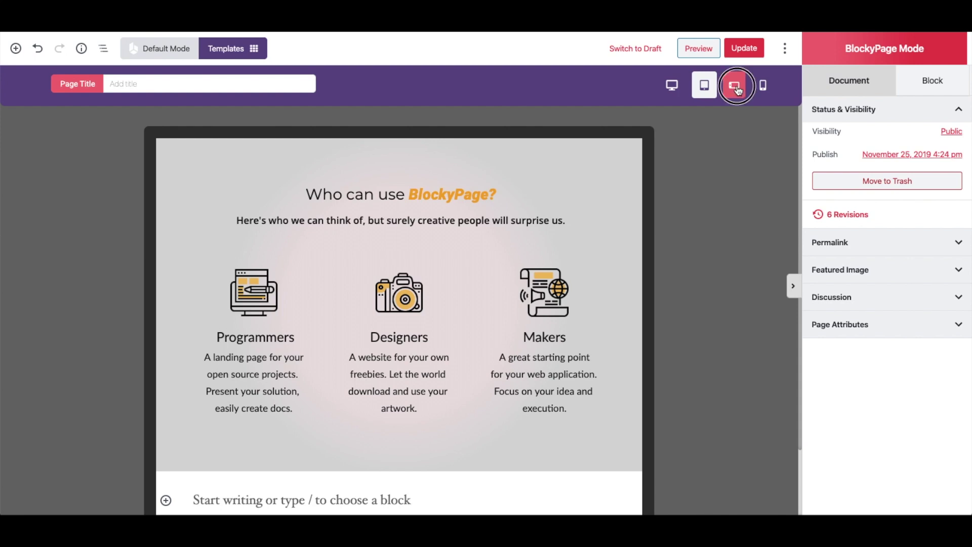
scroll(481, 192, "down", 6)
scroll(482, 193, "up", 6)
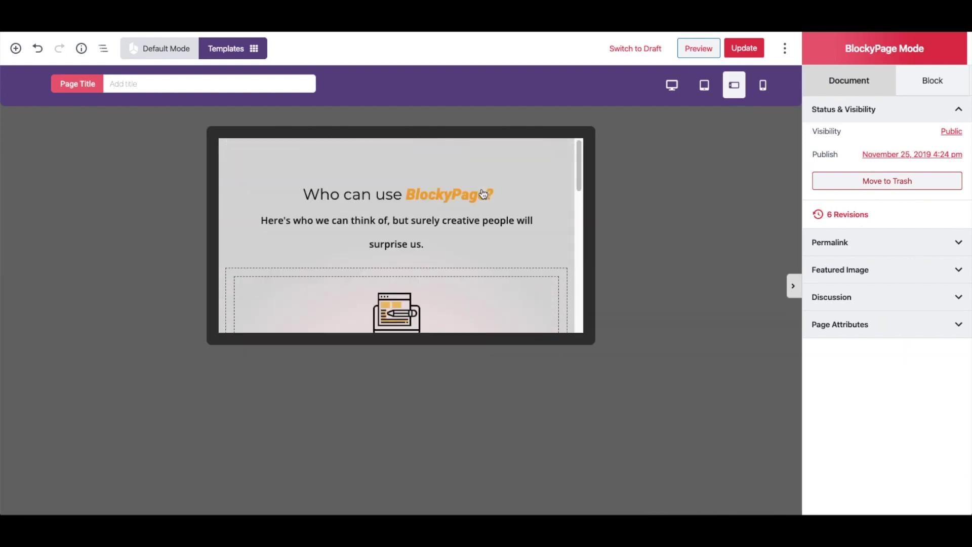
left_click(767, 91)
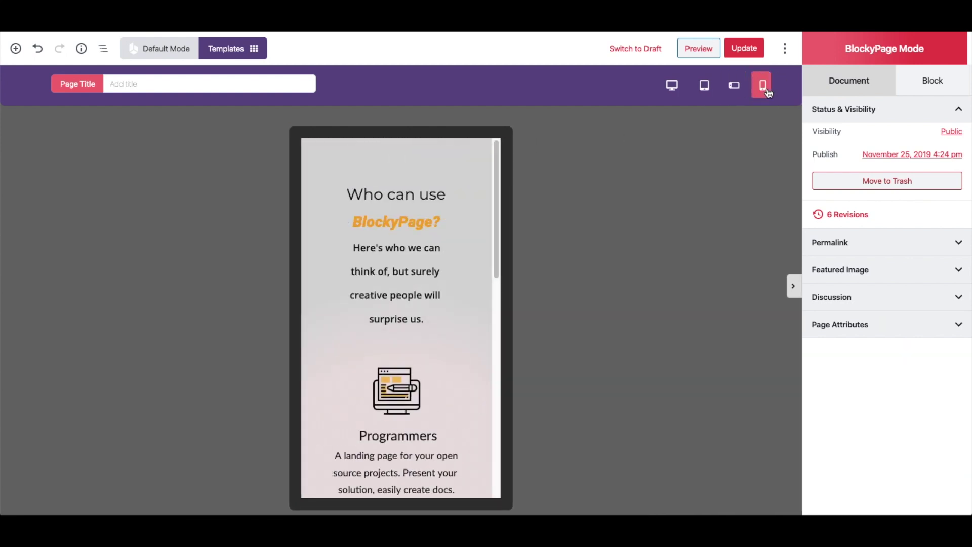
scroll(373, 227, "down", 5)
scroll(375, 230, "up", 5)
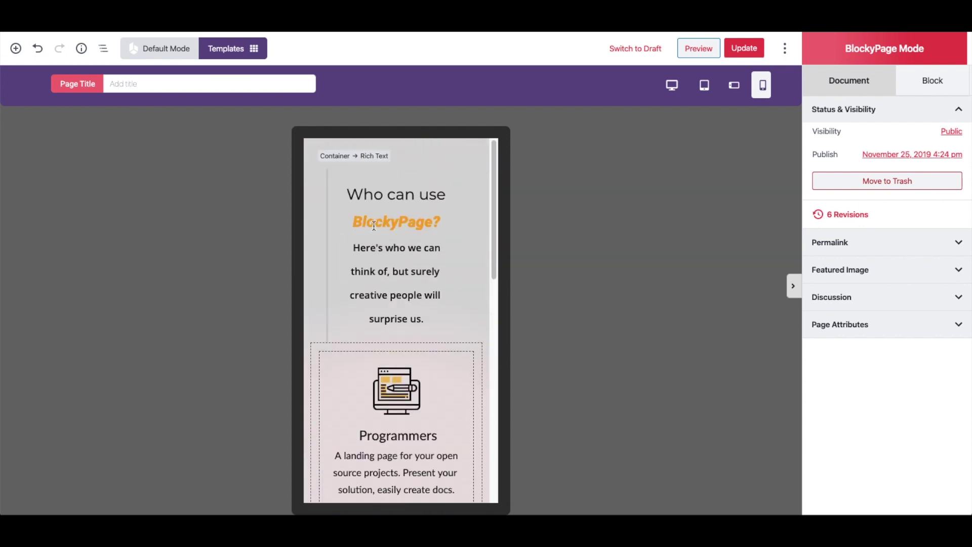
Set the heading block's linked phone padding to 0, update the page, and open it live.
left_click(324, 221)
left_click(815, 400)
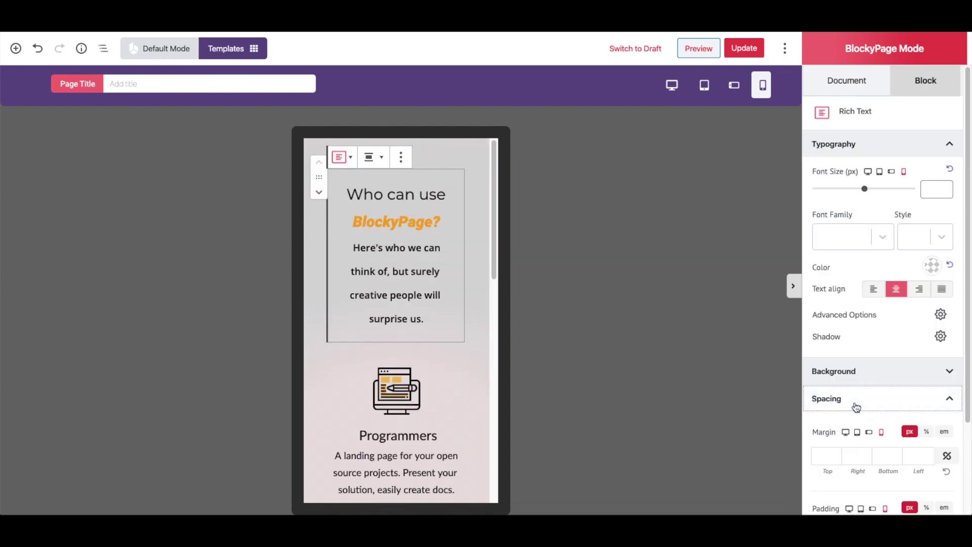
scroll(855, 405, "down", 2)
left_click(946, 417)
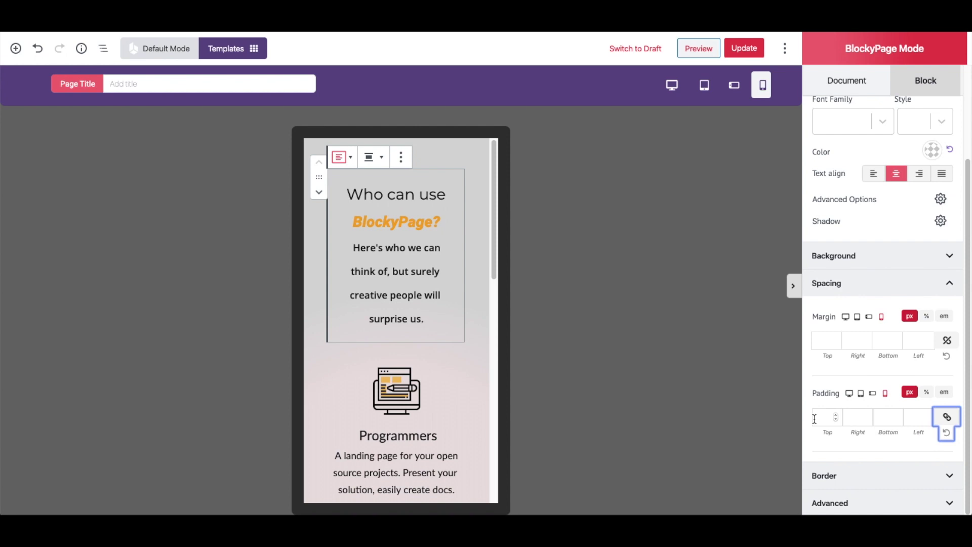
left_click(813, 419)
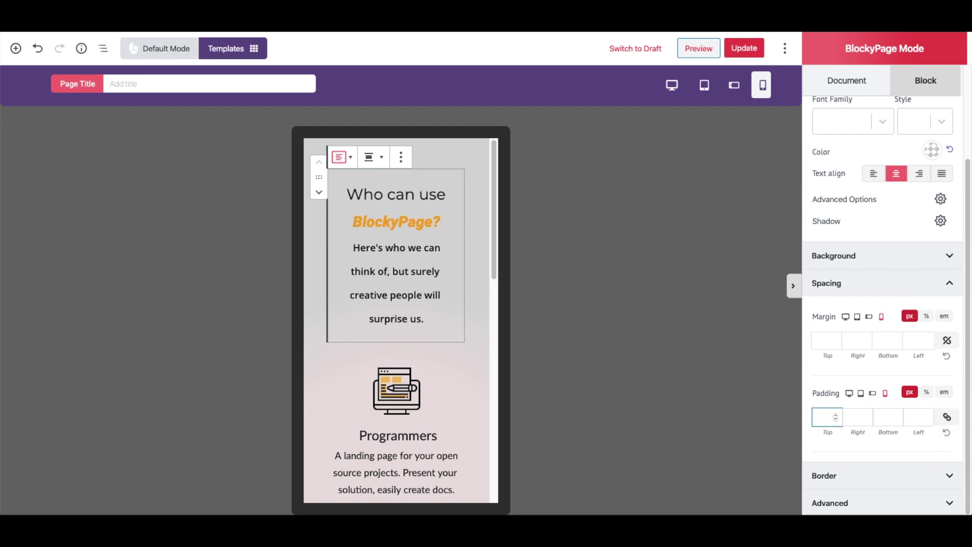
type("0")
left_click(741, 48)
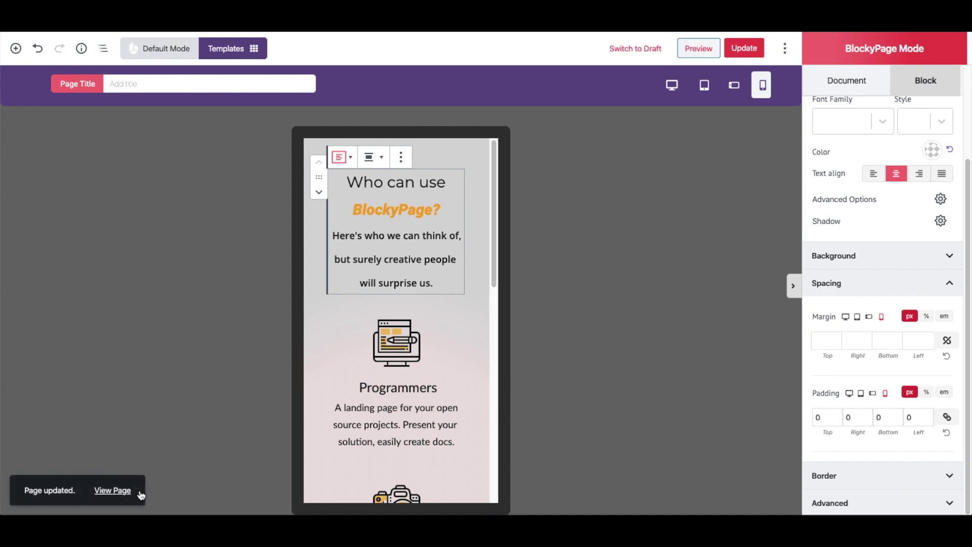
left_click(127, 491)
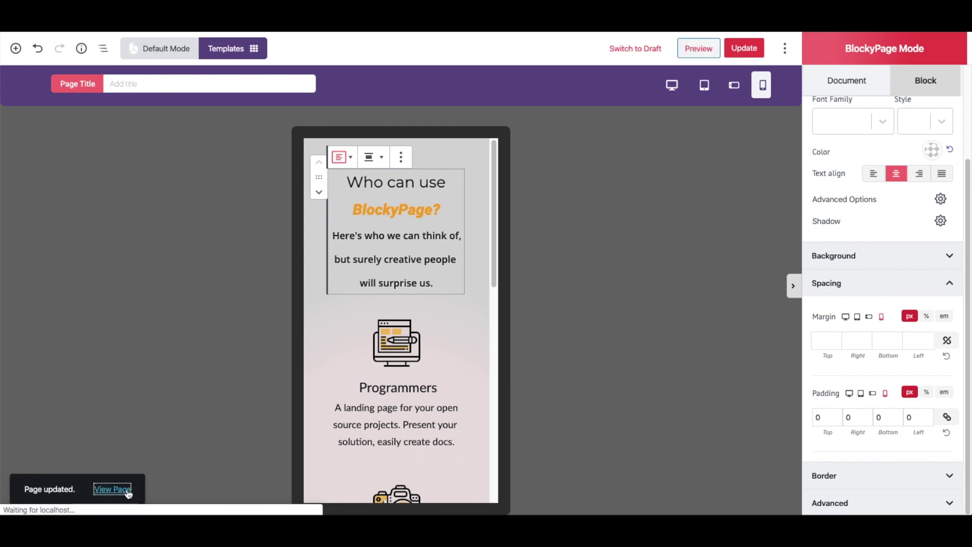
Scroll through the live 'Who can use BlockyPage?' section with its three custom icons.
scroll(430, 218, "down", 4)
scroll(430, 218, "up", 3)
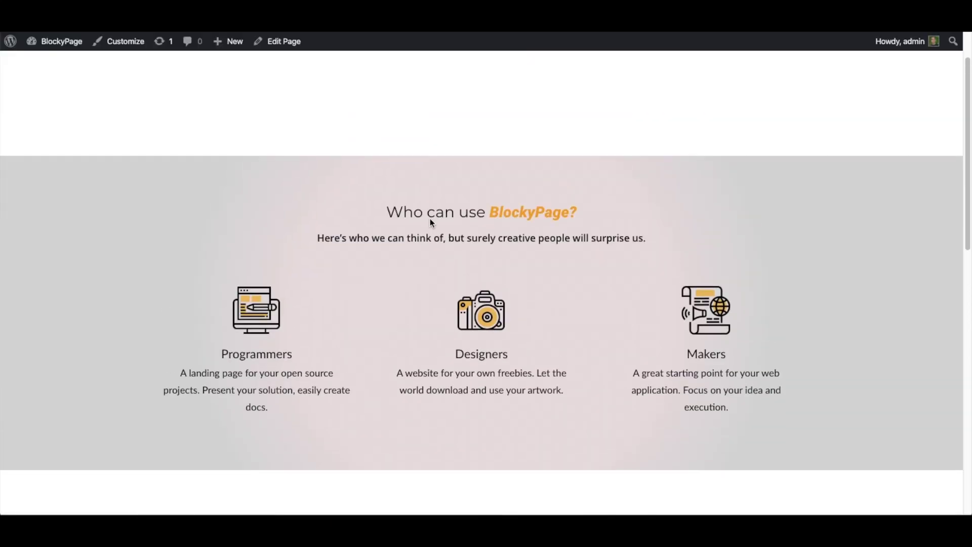